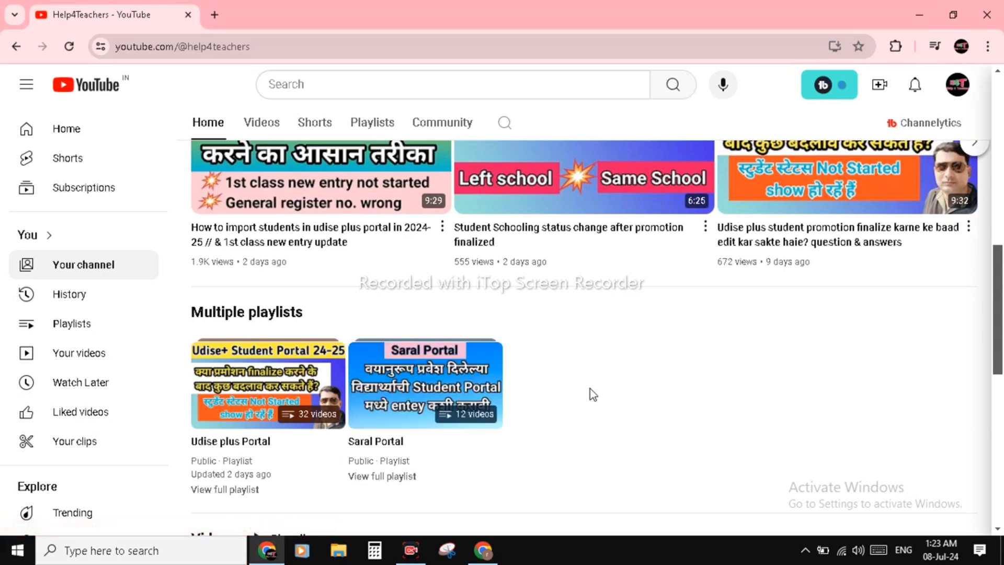
scroll(589, 394, up, 1)
scroll(590, 394, down, 1)
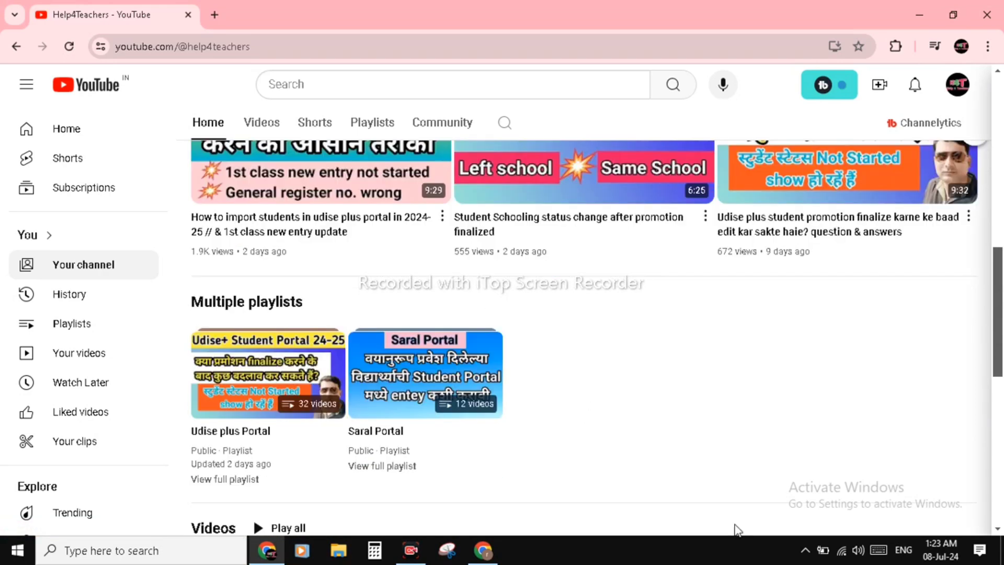
scroll(645, 419, up, 1)
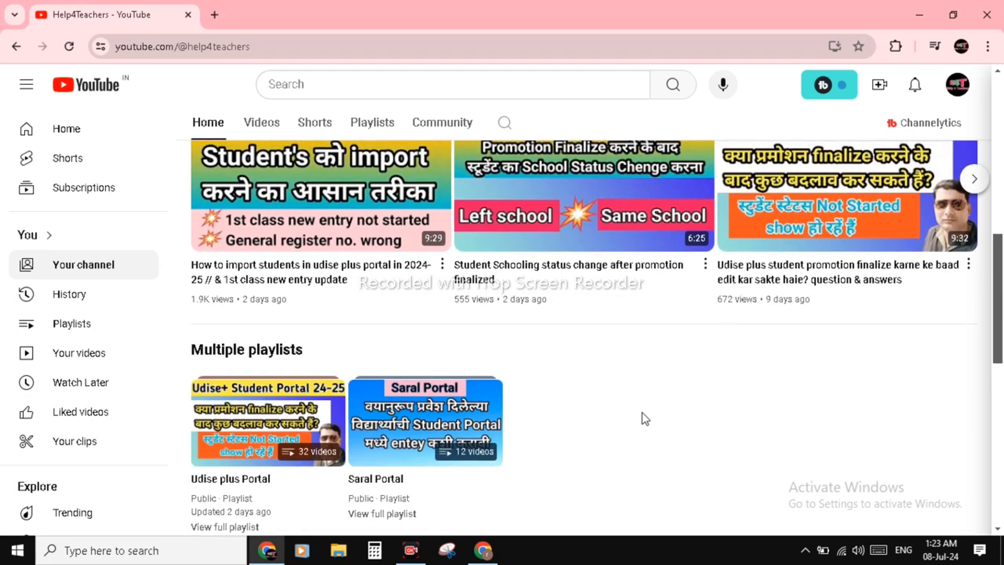
scroll(646, 419, down, 1)
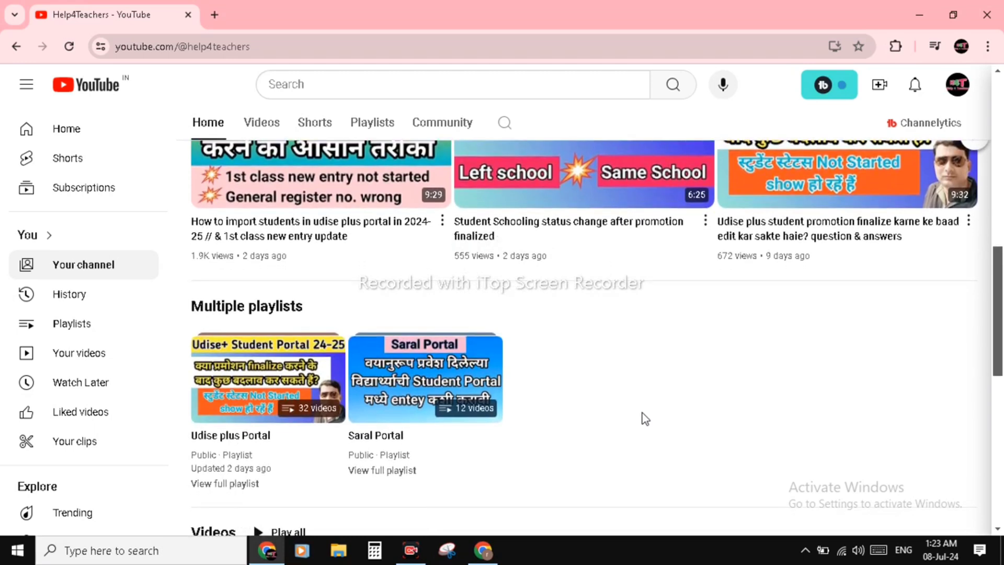
scroll(646, 419, up, 1)
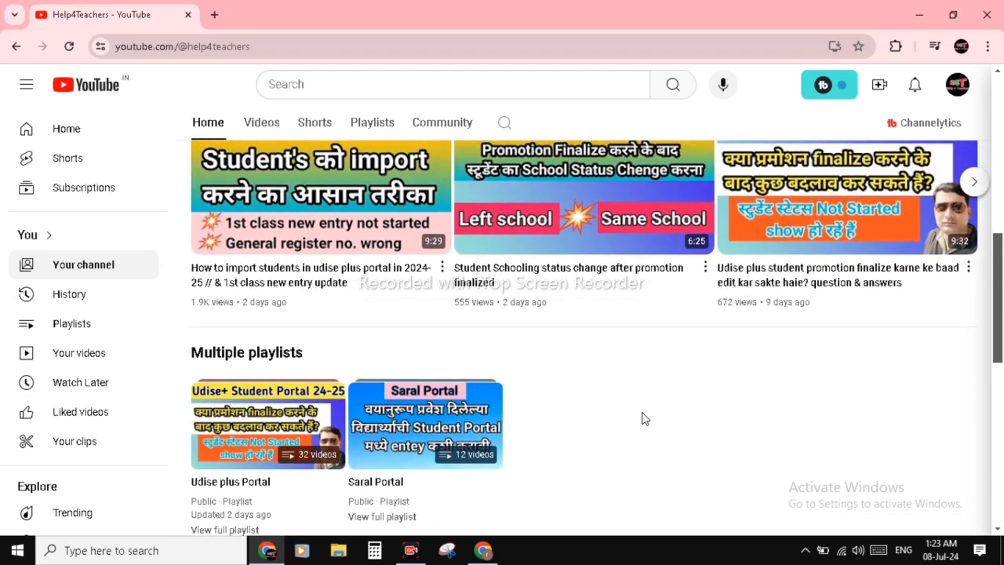
scroll(645, 419, down, 1)
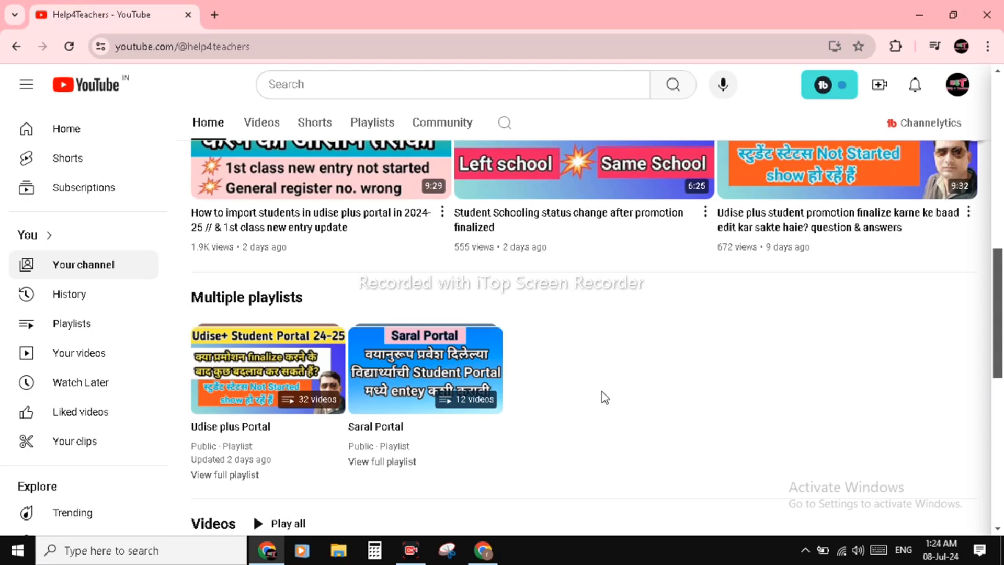
scroll(601, 392, down, 1)
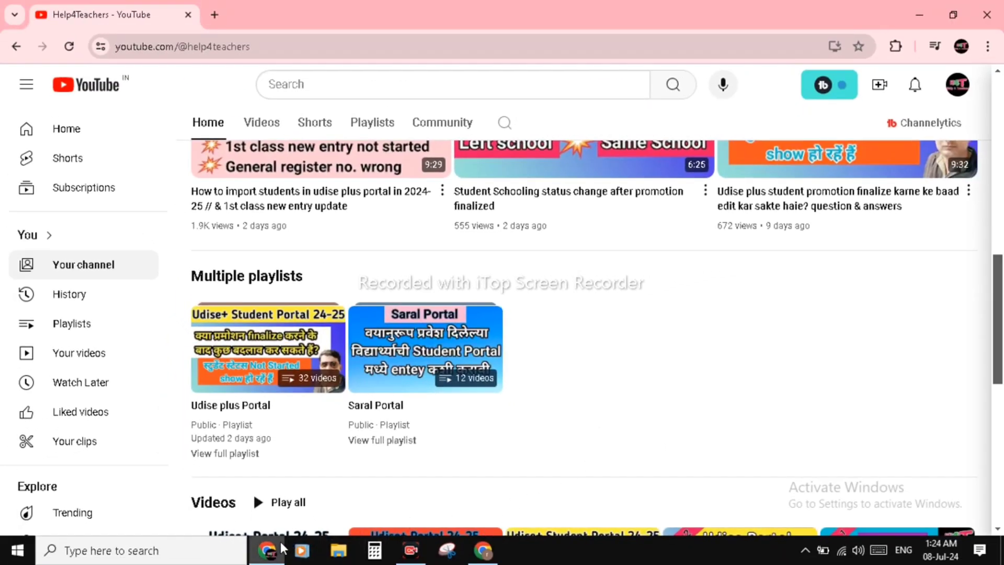
- Switch to the Student Portal browser window and open the 1st Standard To 8th Standard promotion page to review the 2023-2024 statistics
click(484, 550)
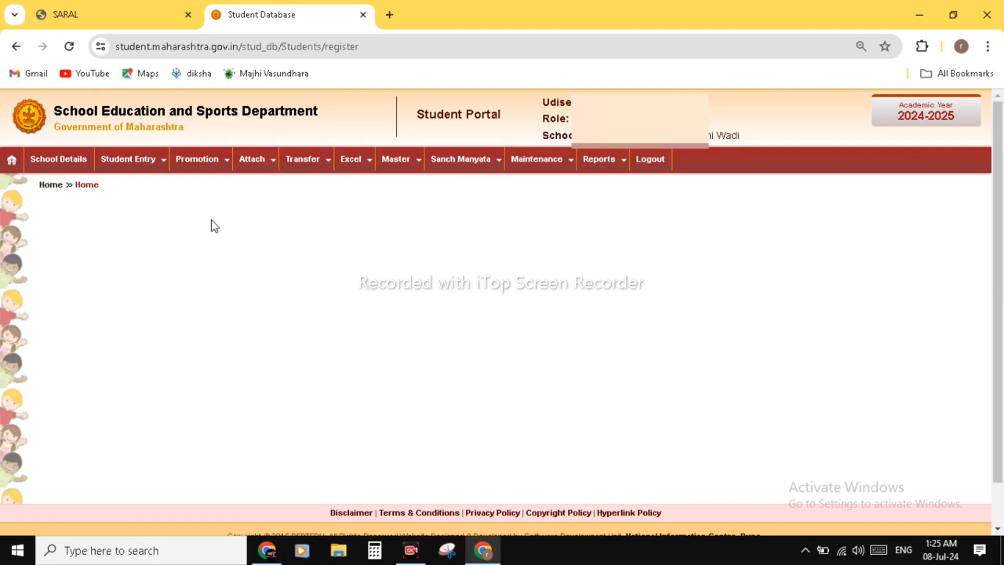
mouse_move(210, 166)
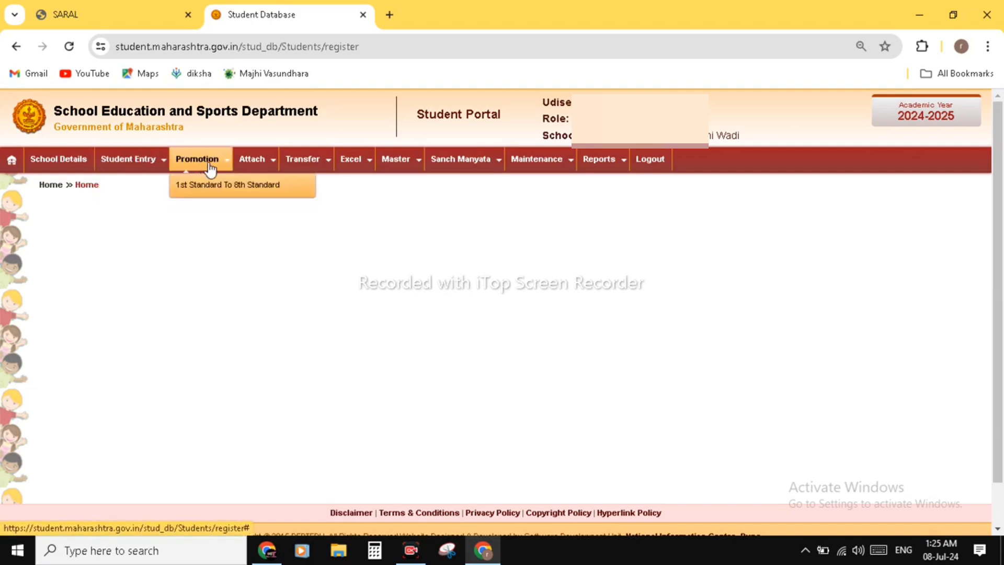
click(227, 199)
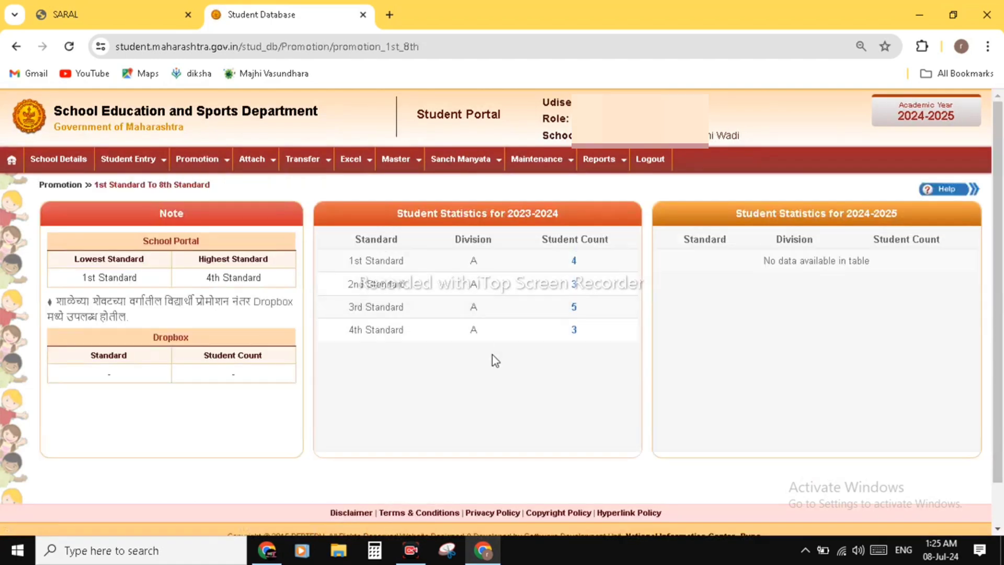
scroll(492, 354, down, 1)
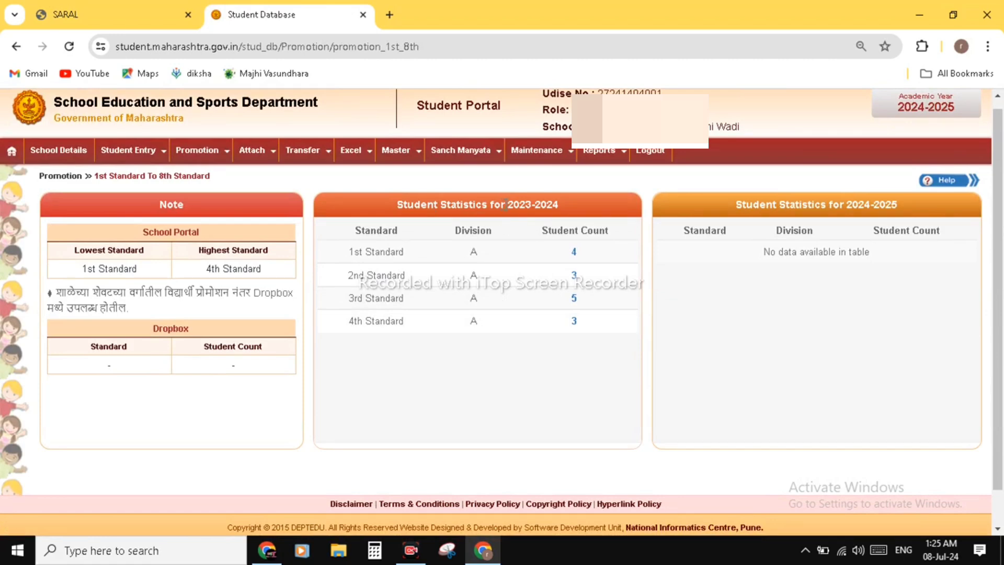
drag(507, 203, 574, 208)
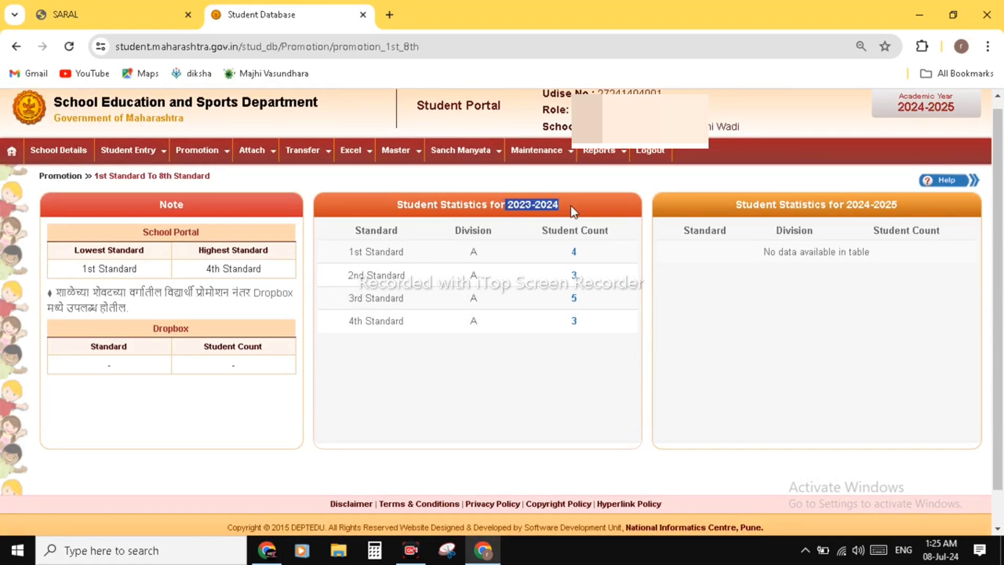
click(540, 385)
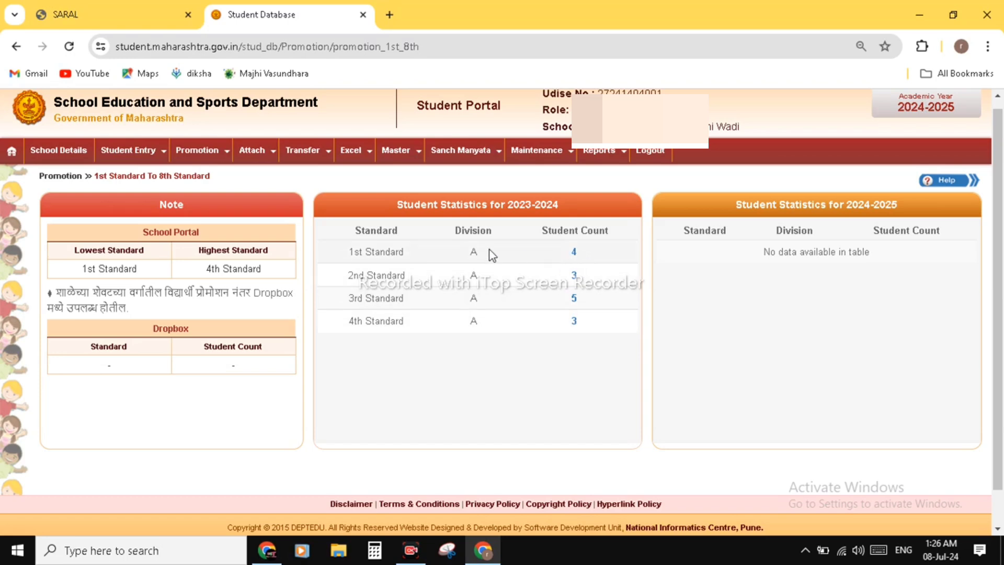
- Promote all listed 1st Standard students of division A to 2nd Standard division A with the status Pragat
click(574, 253)
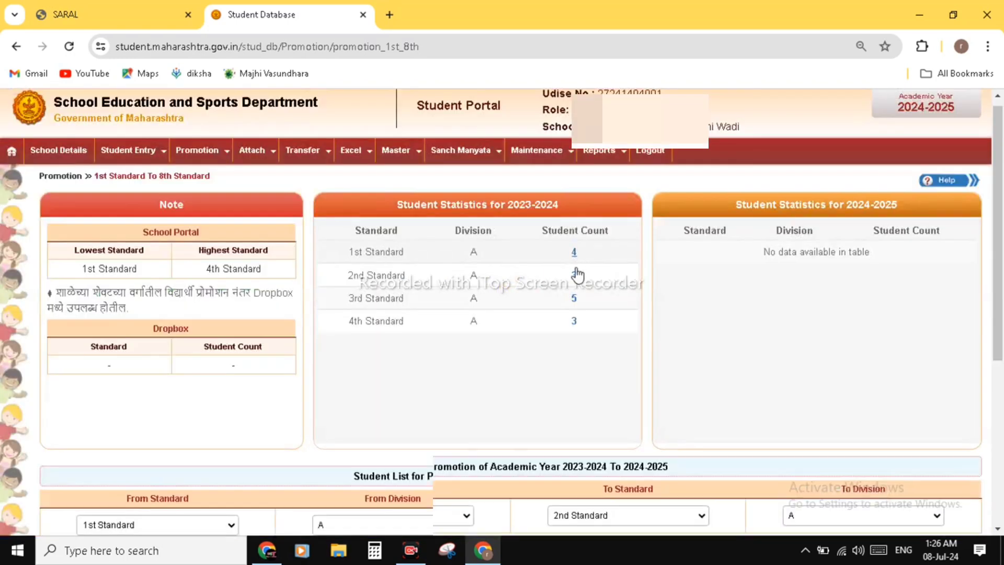
scroll(576, 272, down, 5)
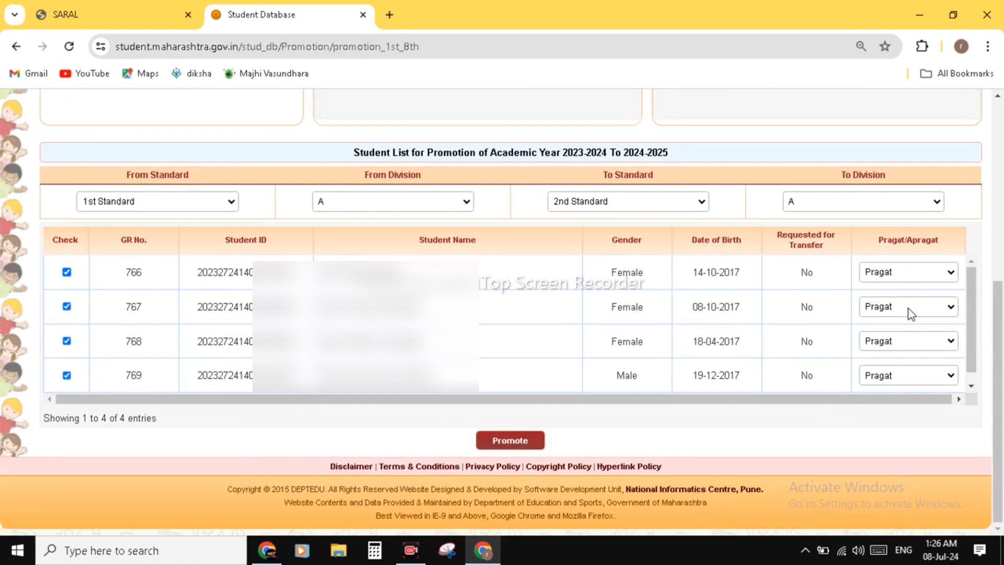
click(953, 271)
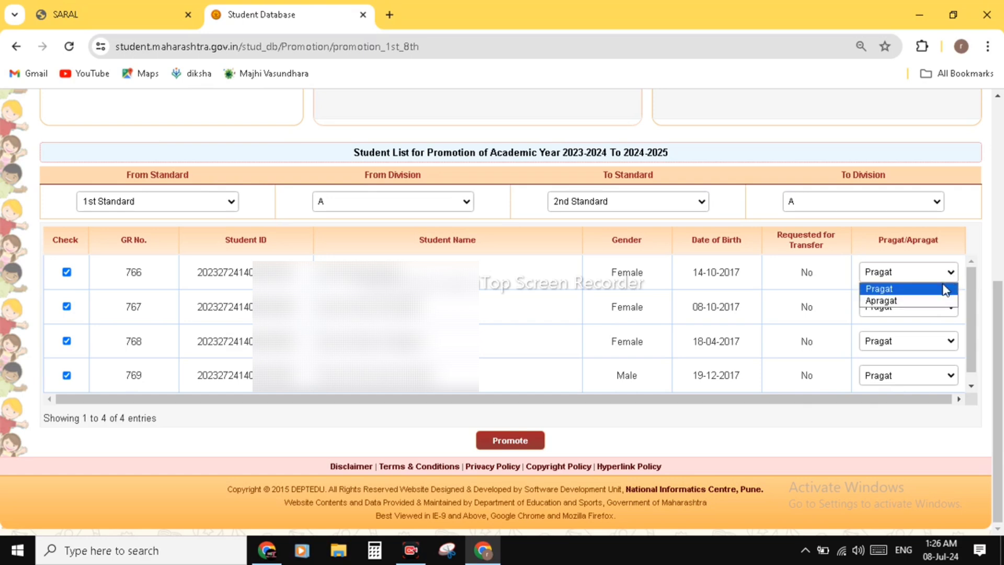
click(956, 257)
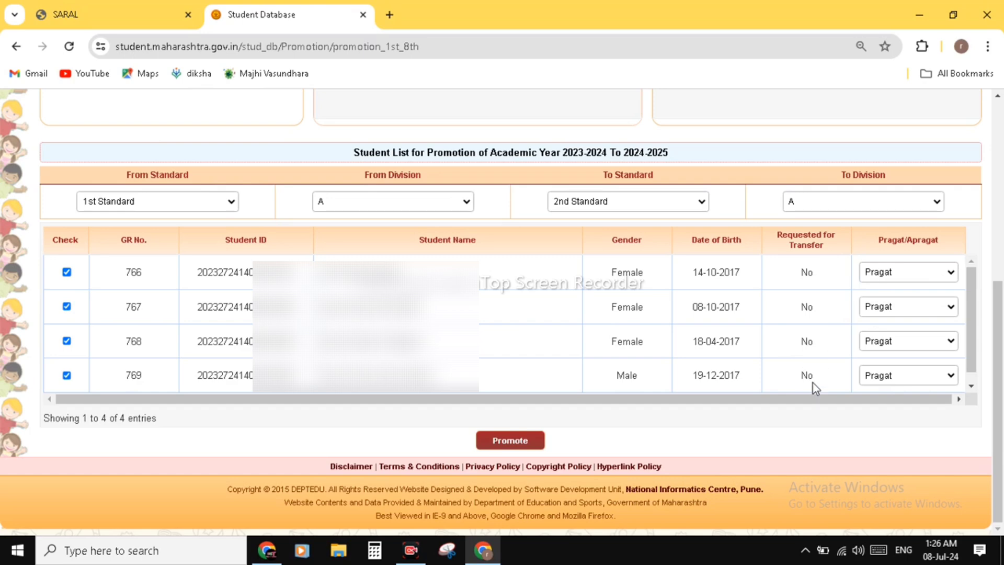
click(524, 441)
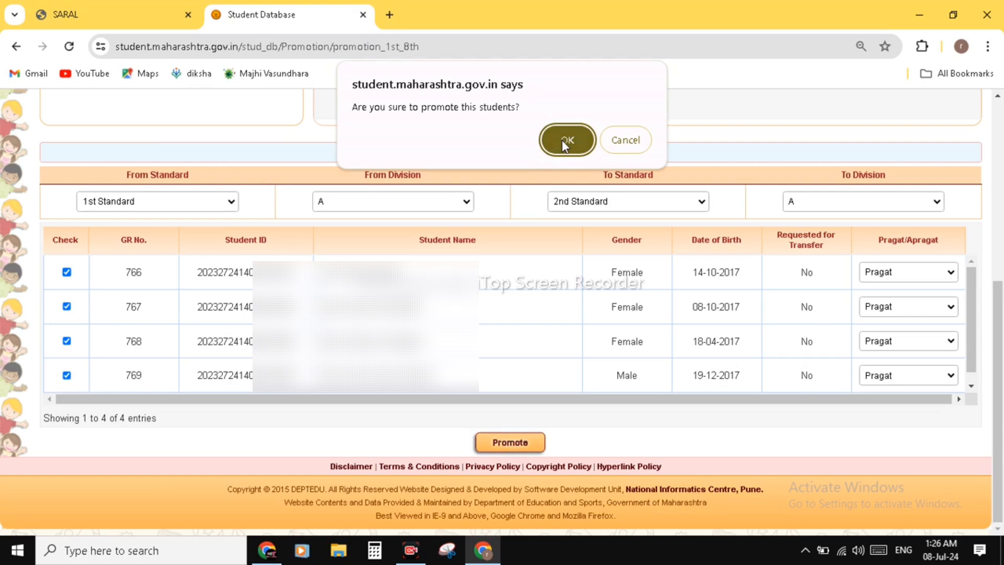
click(562, 140)
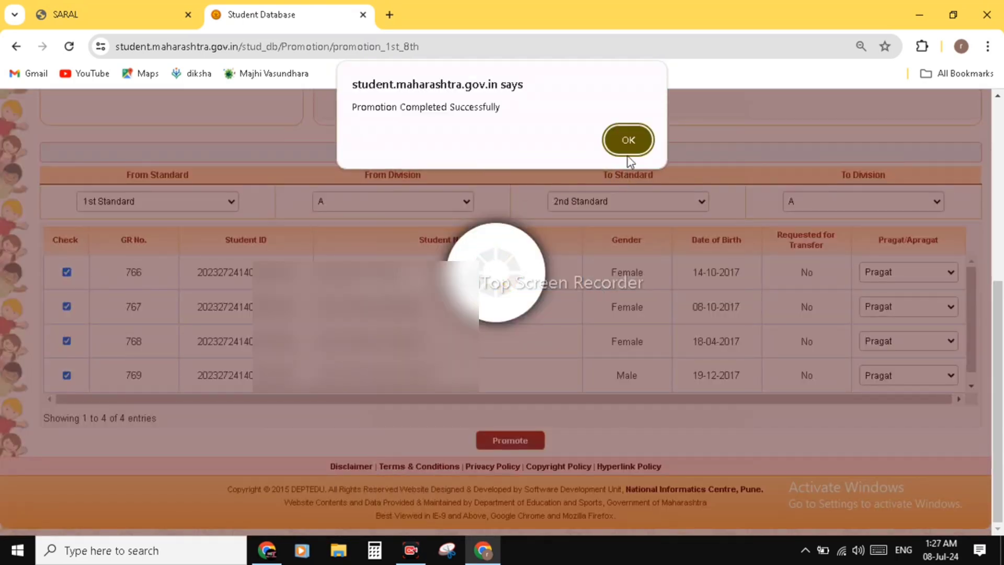
click(629, 141)
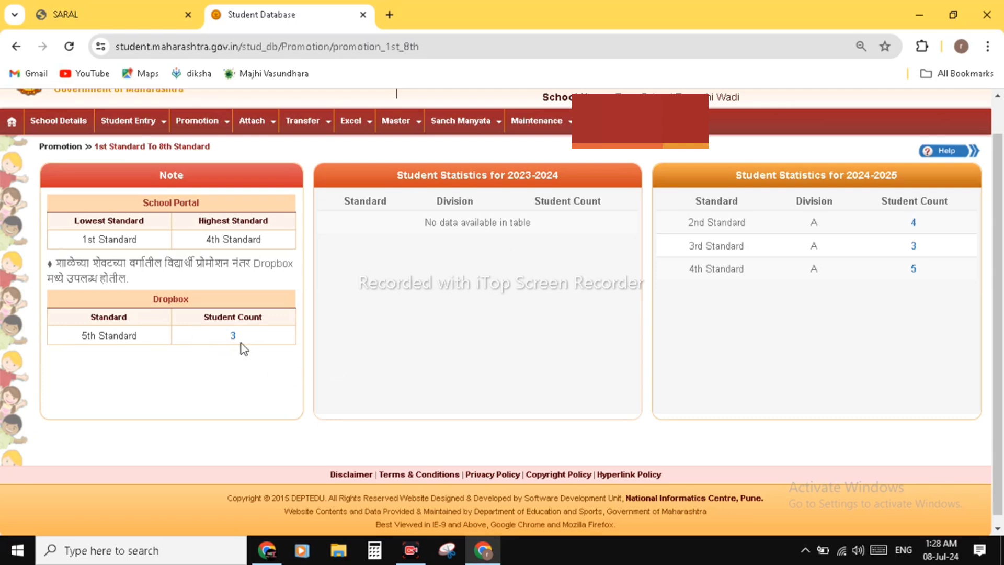
- Download the personal Excel sheet for 1st Standard with the stream Not Applicable
scroll(400, 324, up, 1)
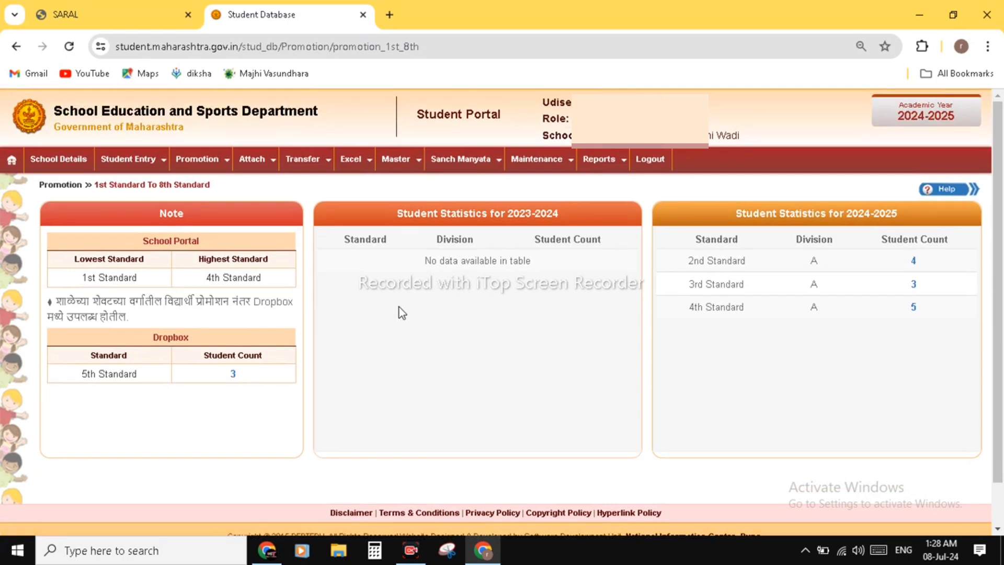
mouse_move(214, 164)
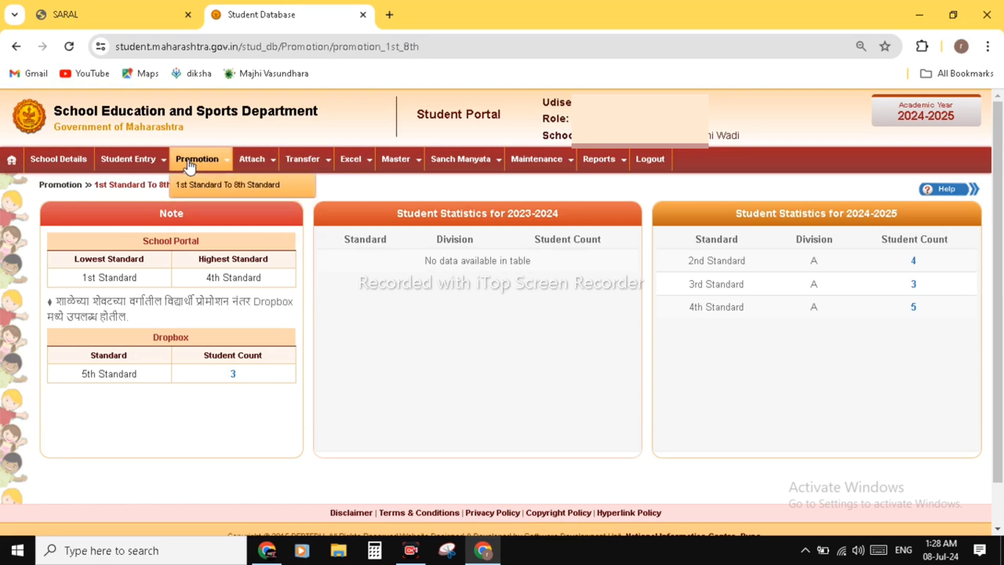
mouse_move(249, 162)
mouse_move(359, 168)
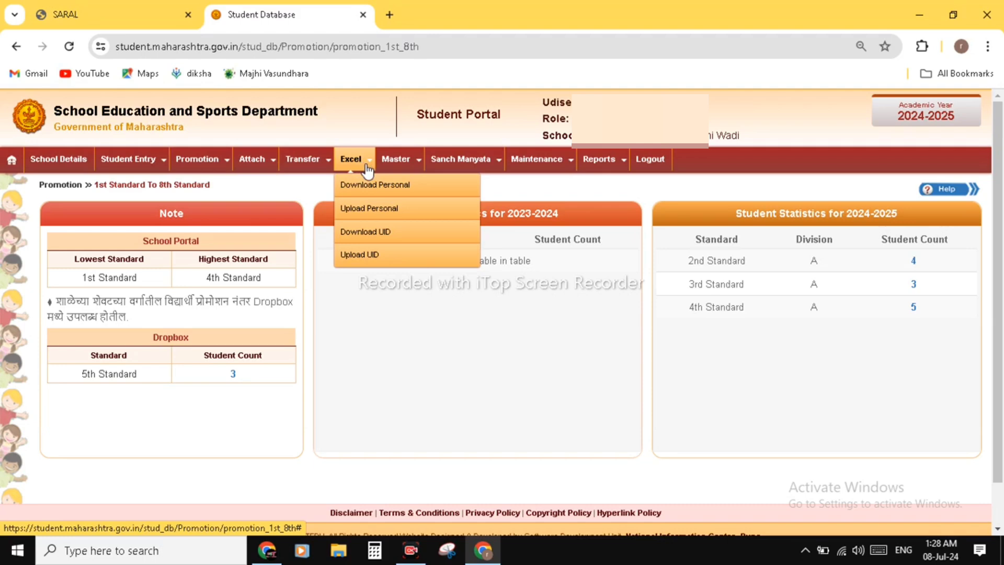
click(419, 193)
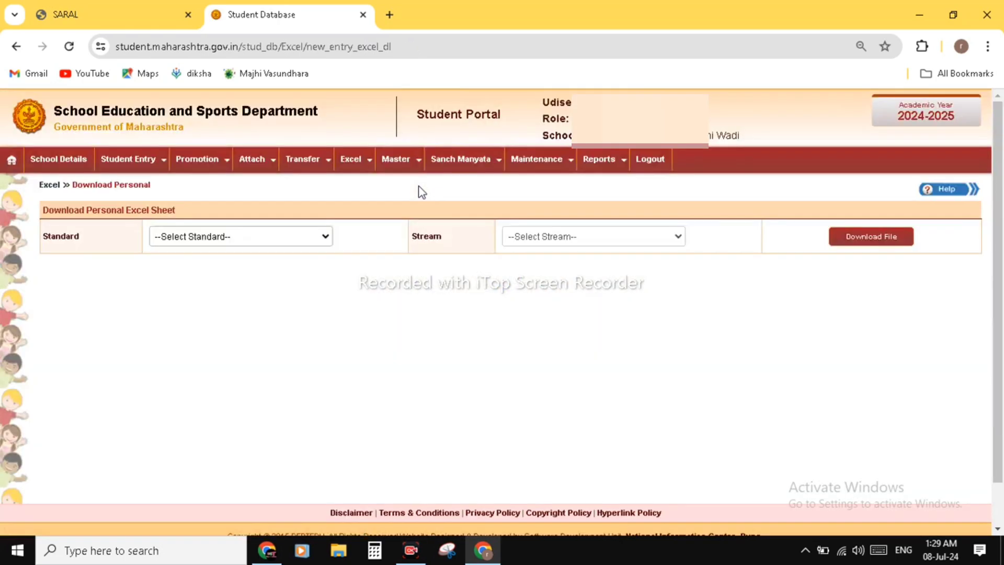
click(320, 244)
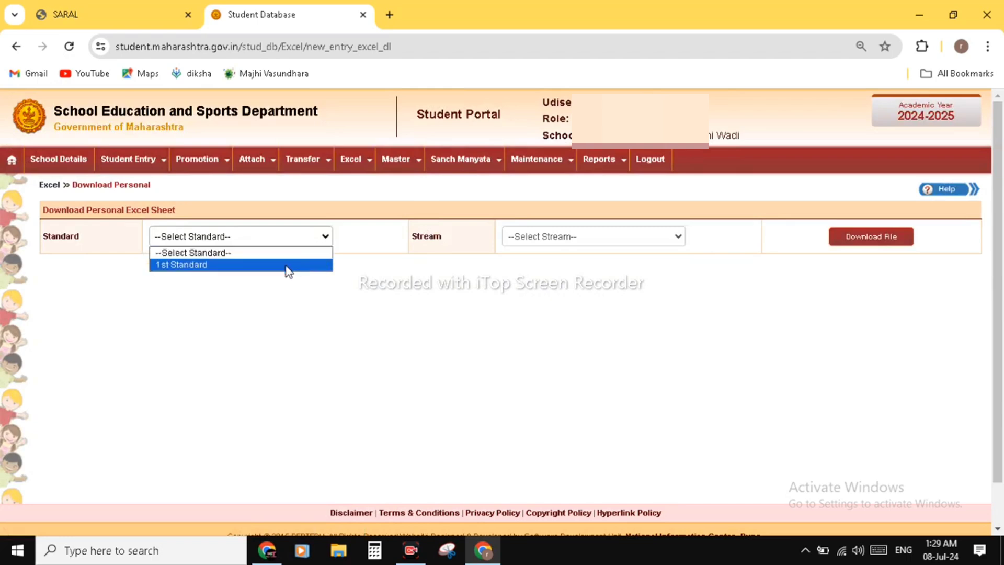
click(288, 265)
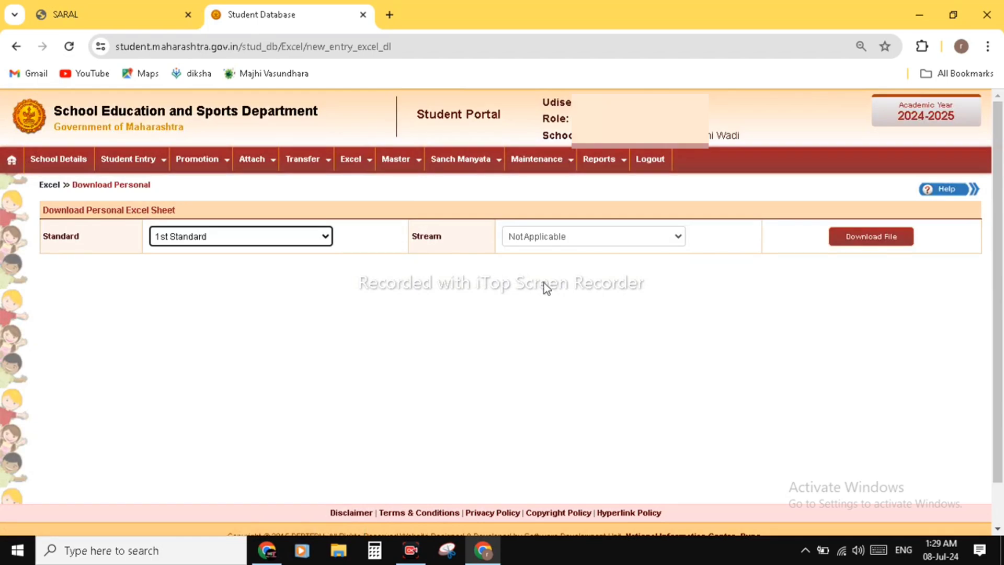
click(602, 234)
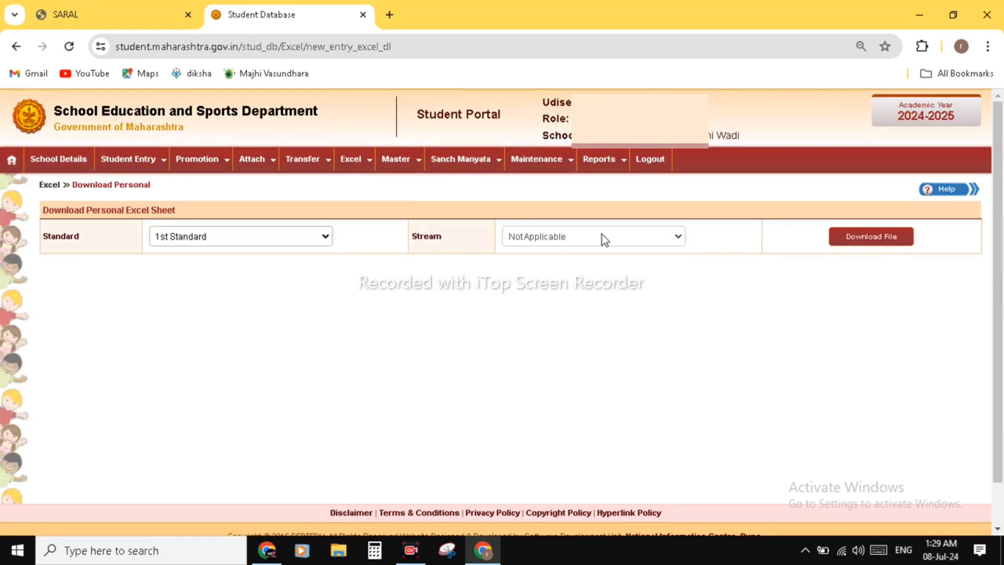
click(885, 248)
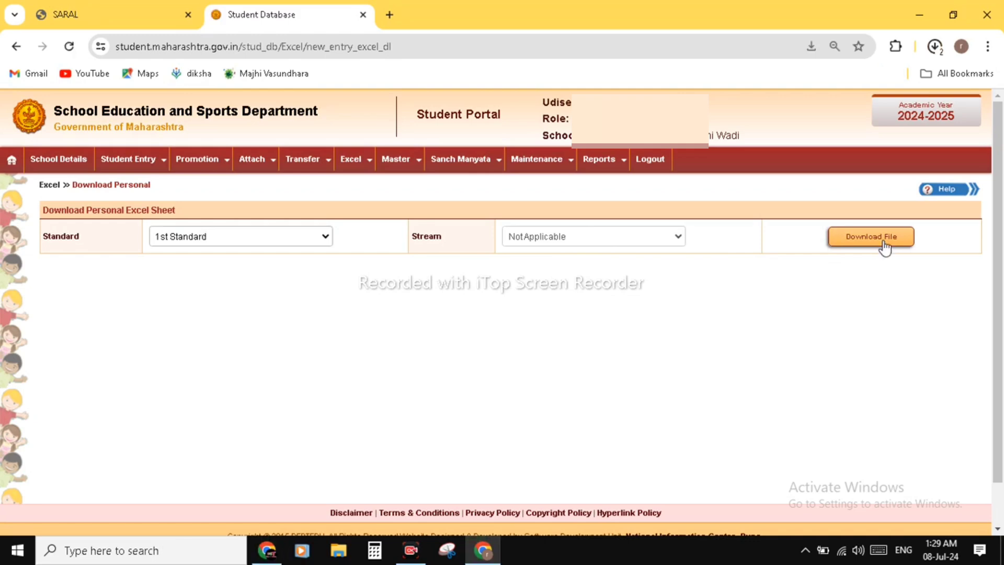
- Check the recently downloaded files and log out of the Student Portal
click(936, 47)
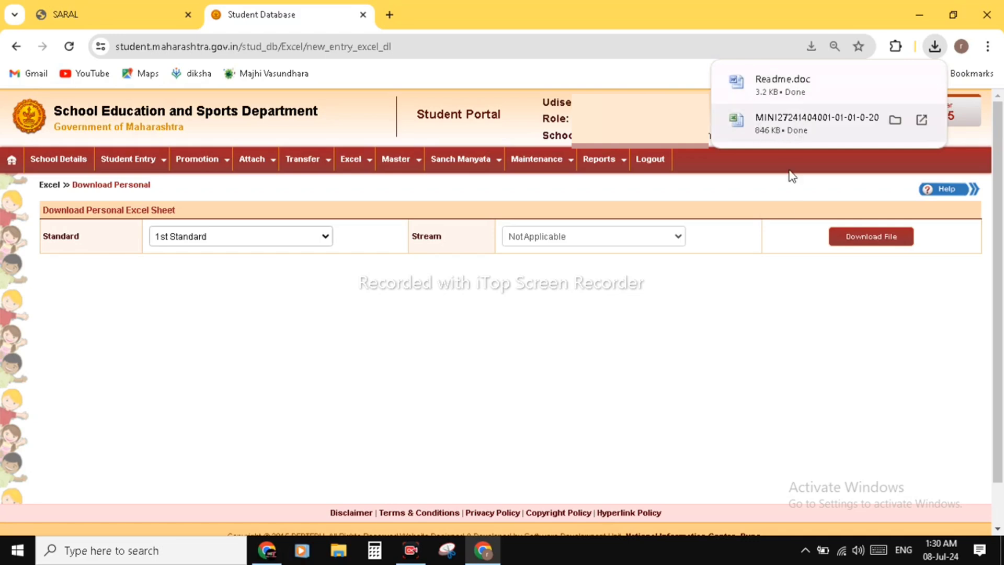
click(791, 288)
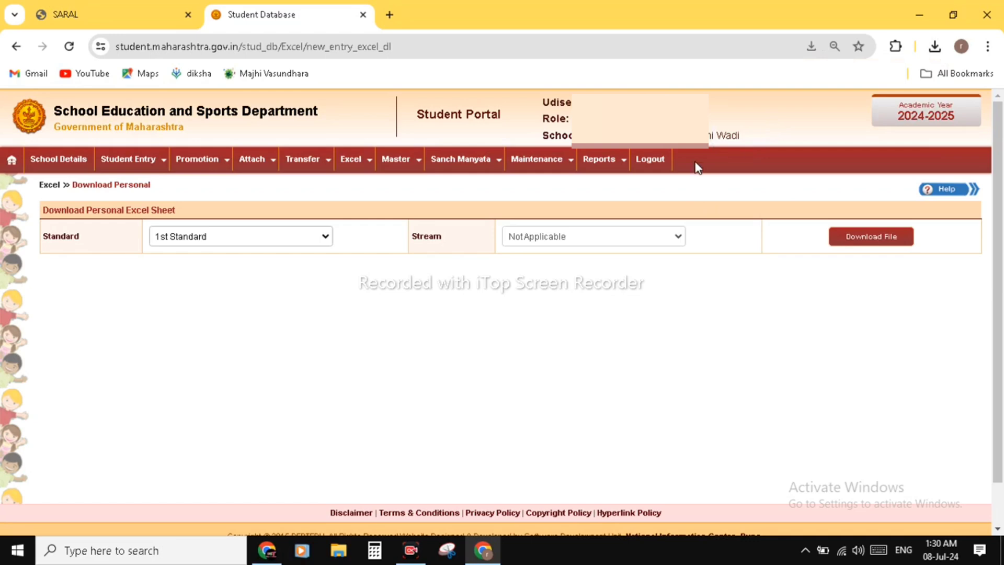
click(658, 164)
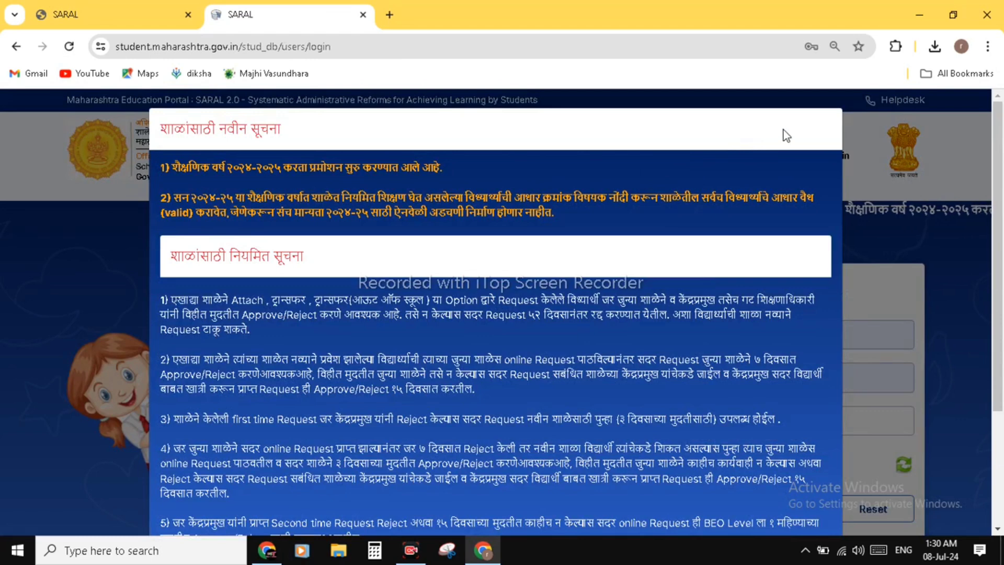
- Open the downloaded student .xls workbook in Excel with editing enabled, and select cell A3 under General Register No
click(935, 46)
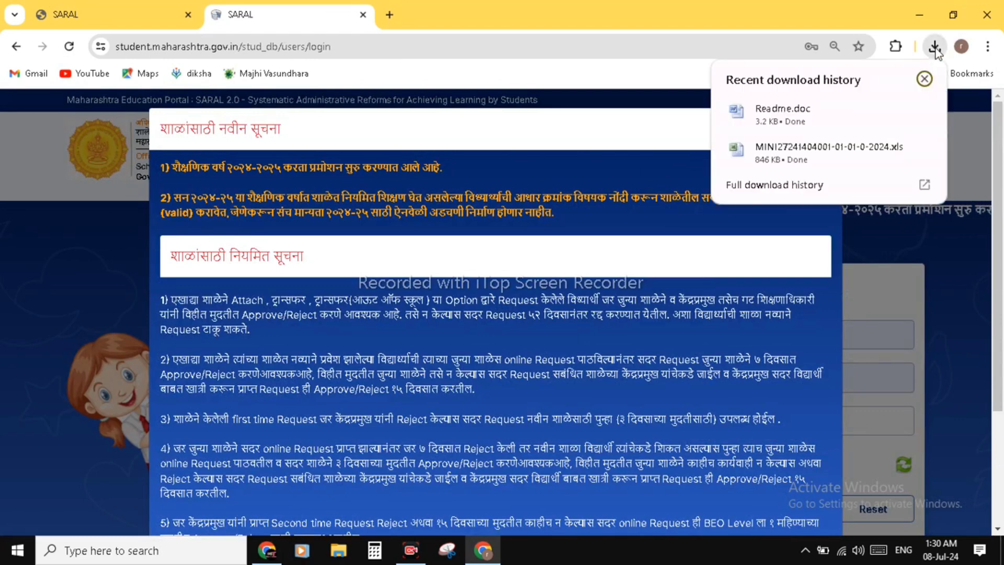
click(814, 155)
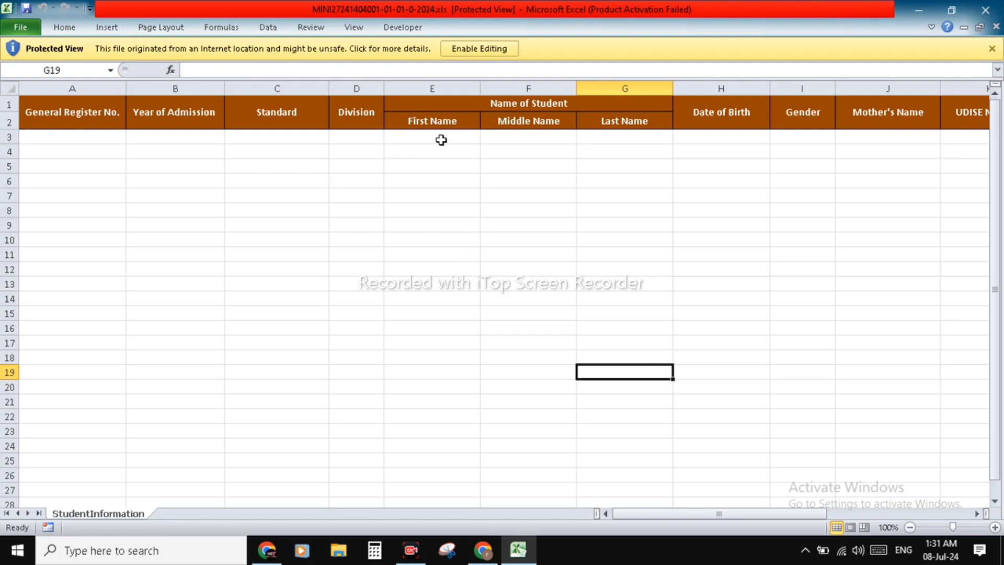
click(483, 50)
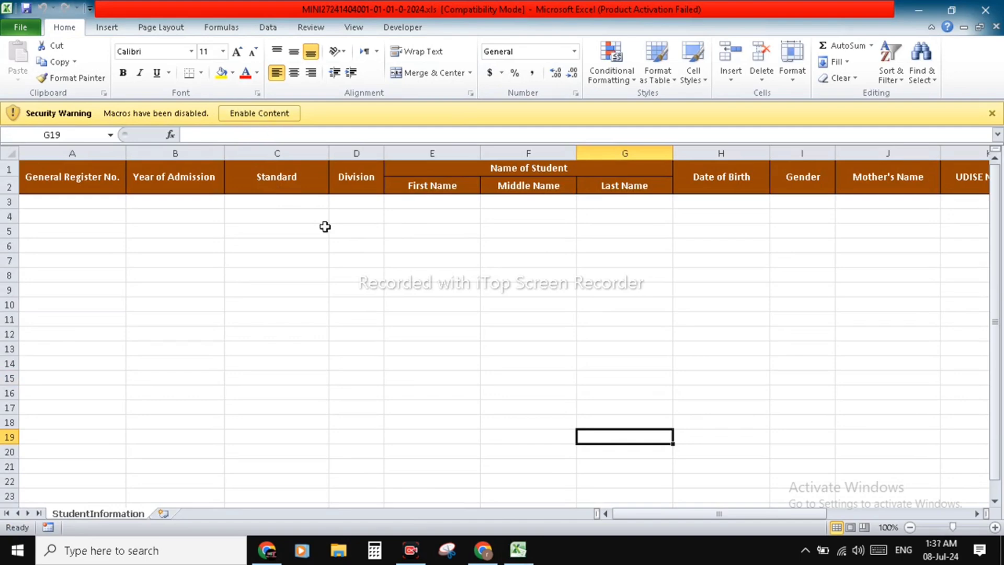
click(360, 308)
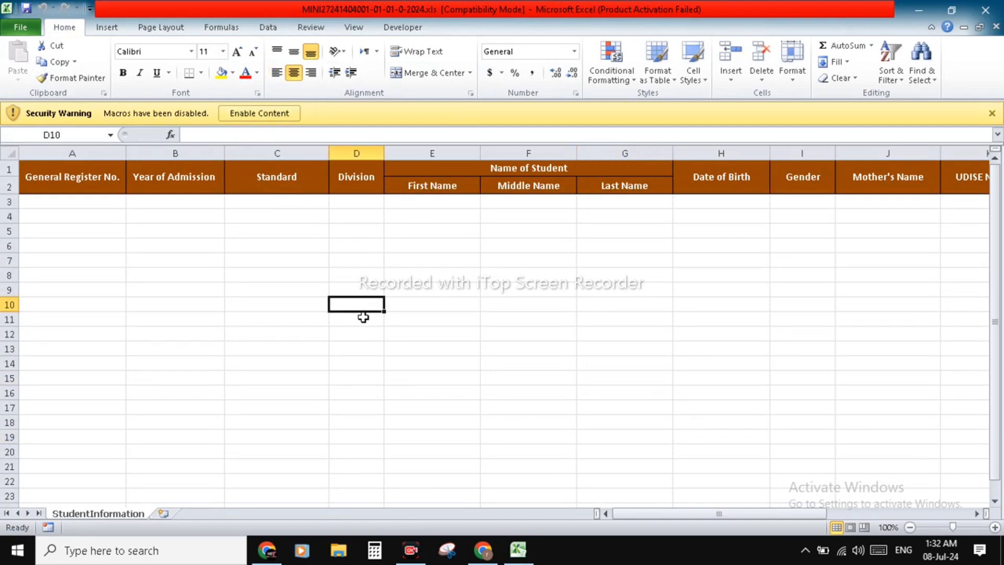
click(98, 205)
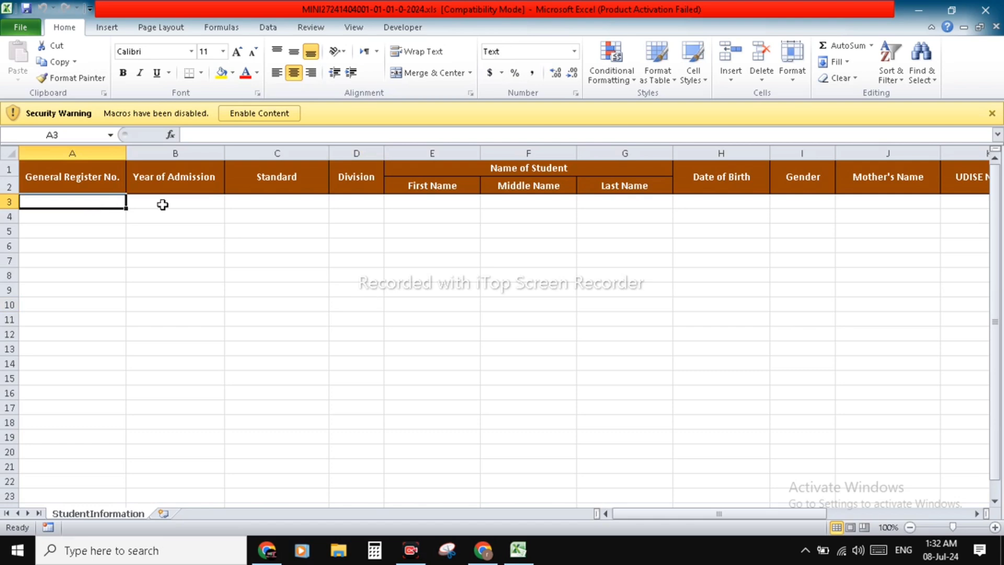
- Enable the workbook's macros and open the Insert form for adding a new student
click(162, 205)
click(256, 205)
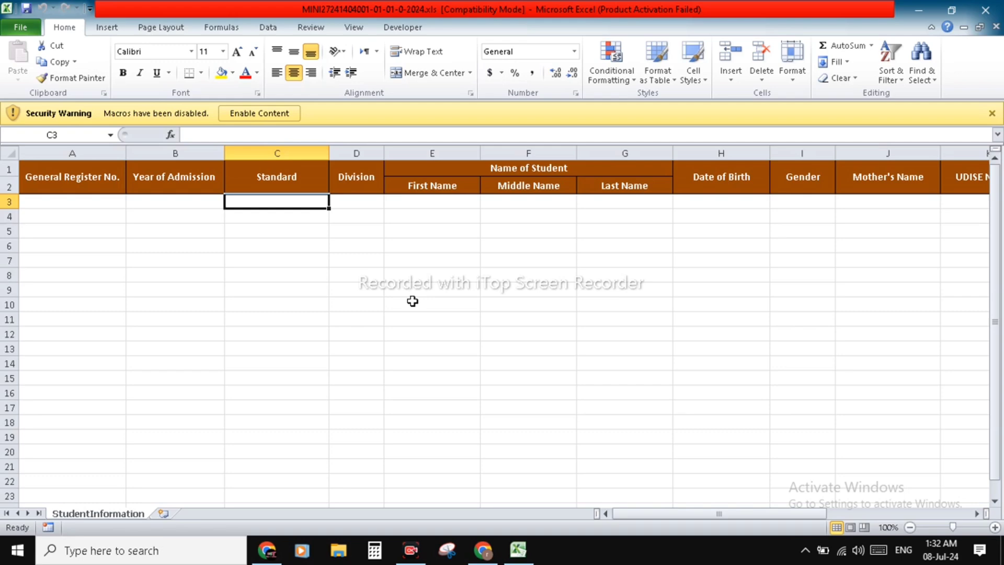
click(258, 114)
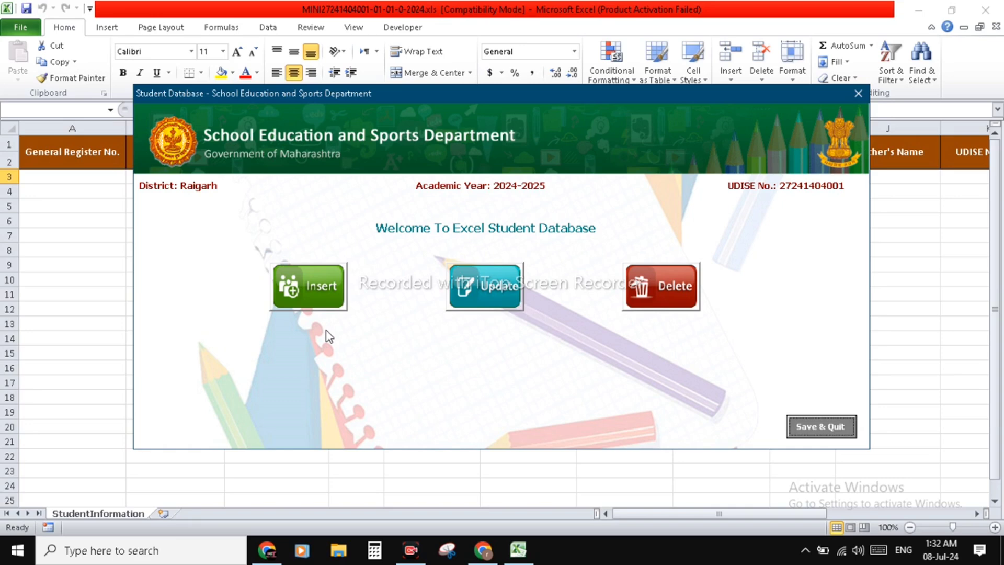
click(314, 286)
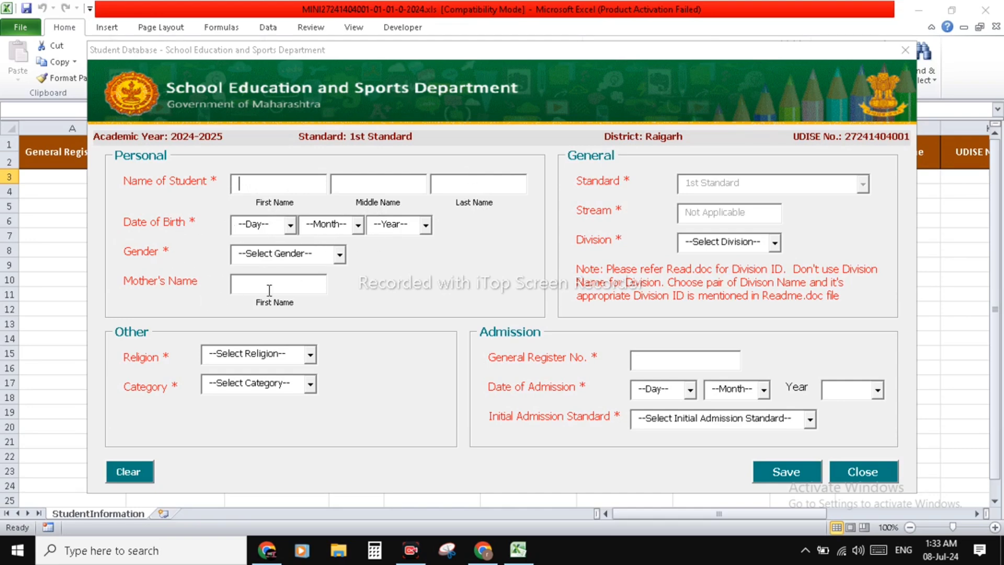
- Review the available religion, category and division options in the new-student form
click(310, 384)
click(311, 355)
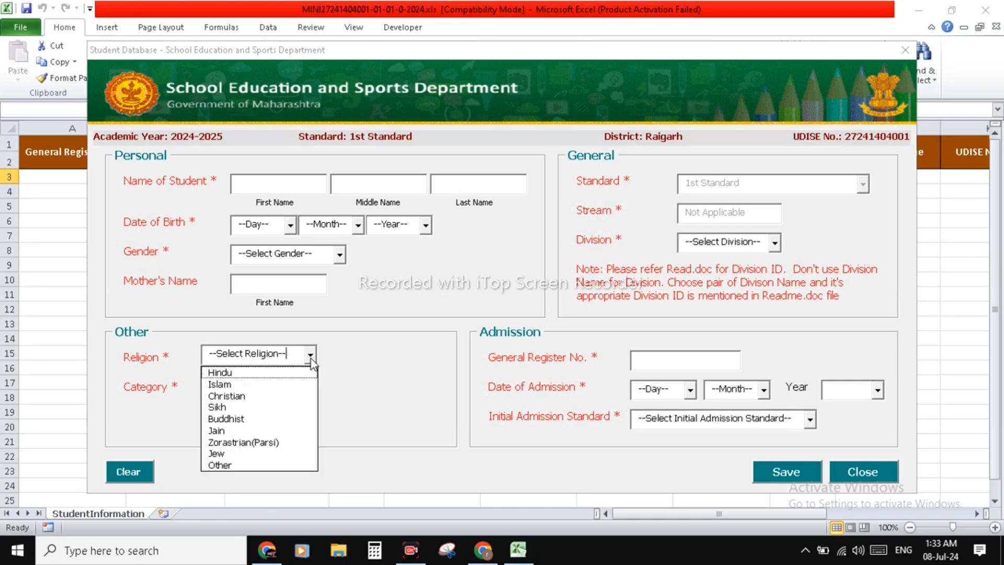
click(366, 373)
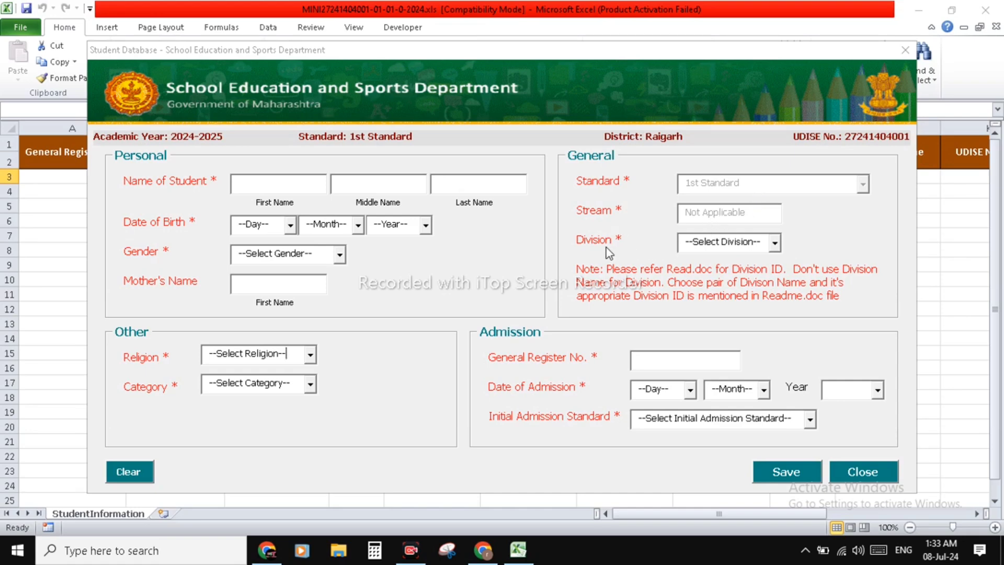
click(775, 243)
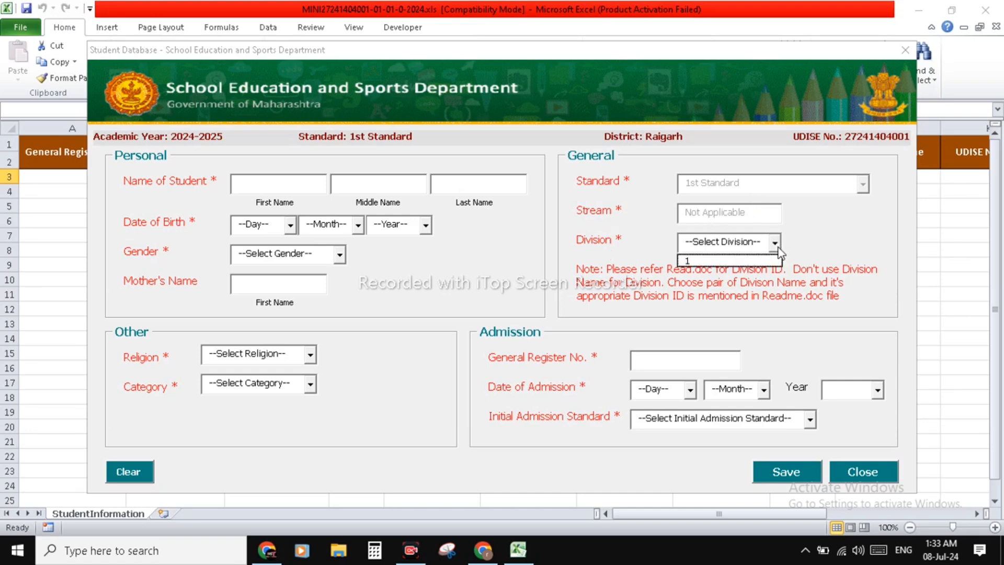
click(778, 247)
click(778, 247)
click(798, 247)
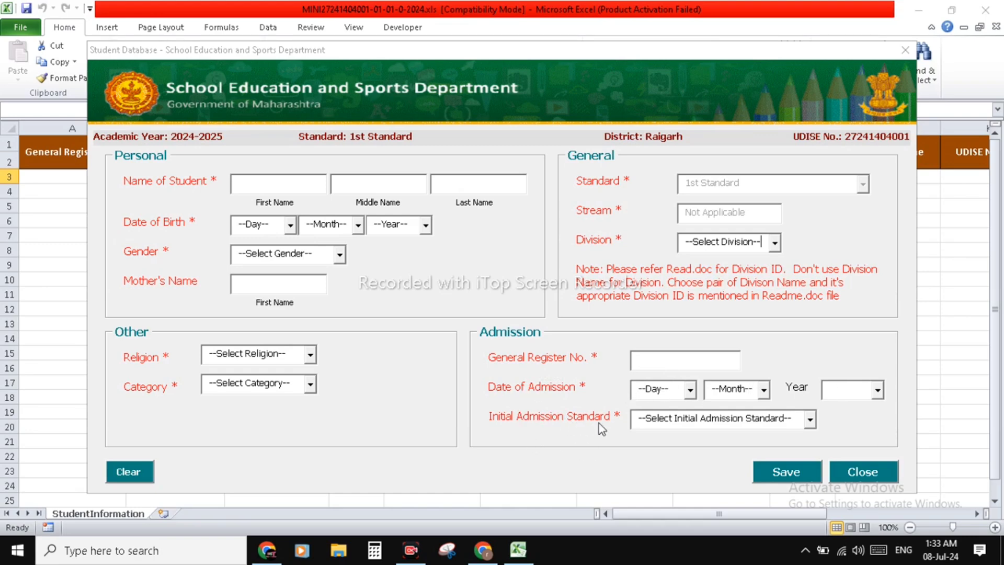
- Set the initial admission standard to 1st Standard, save the completed student record, and close the entry forms
click(810, 420)
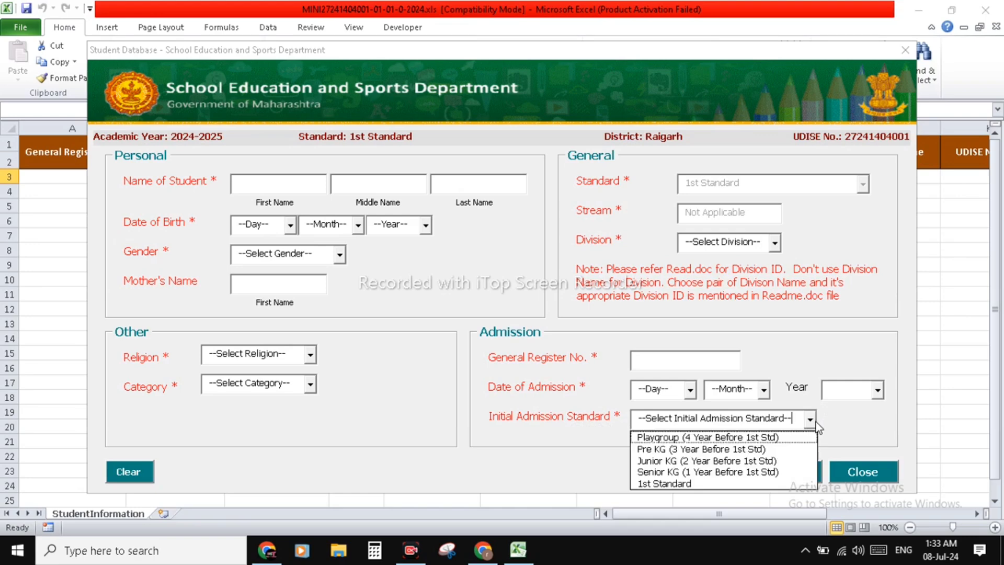
click(683, 485)
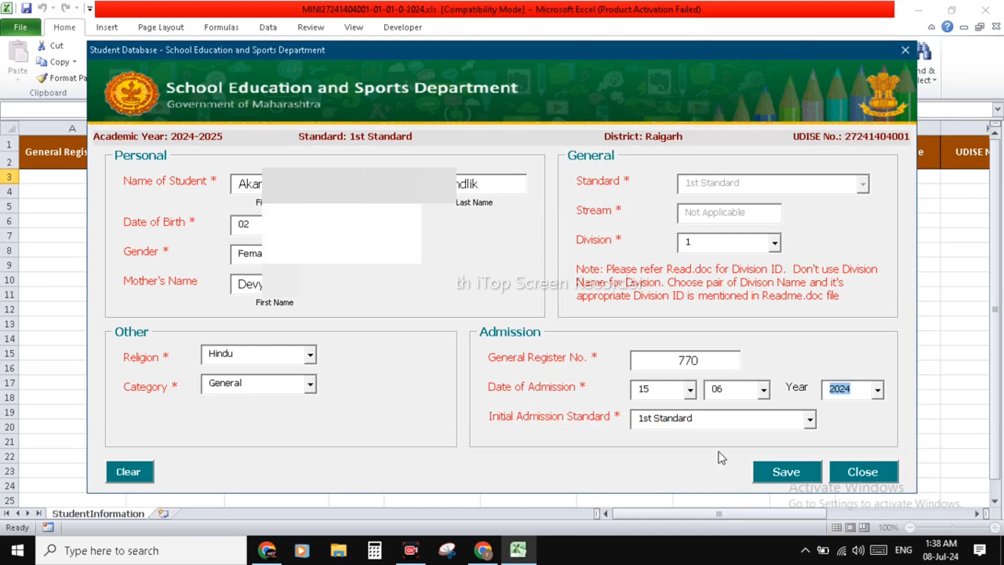
click(786, 474)
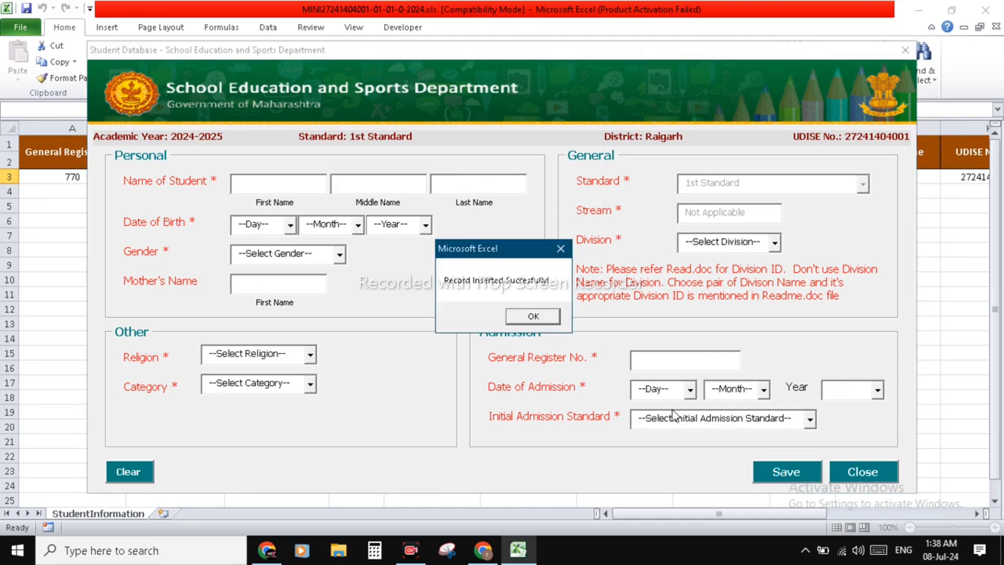
click(526, 317)
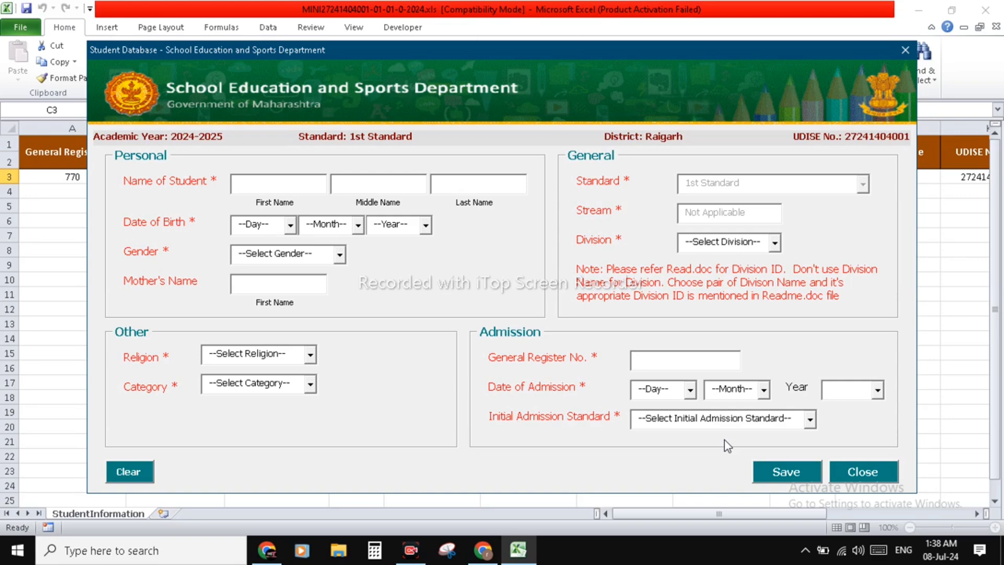
click(864, 473)
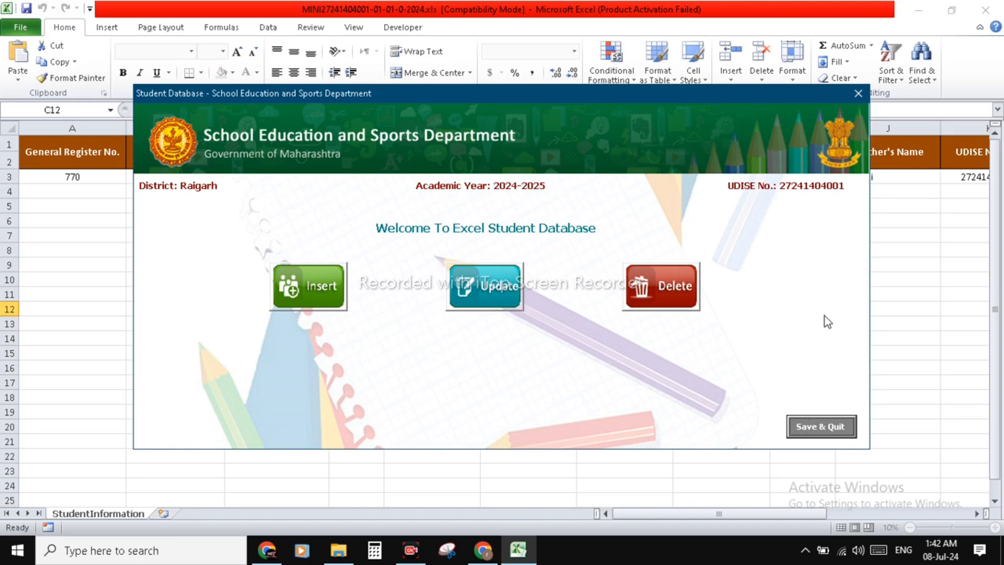
click(858, 94)
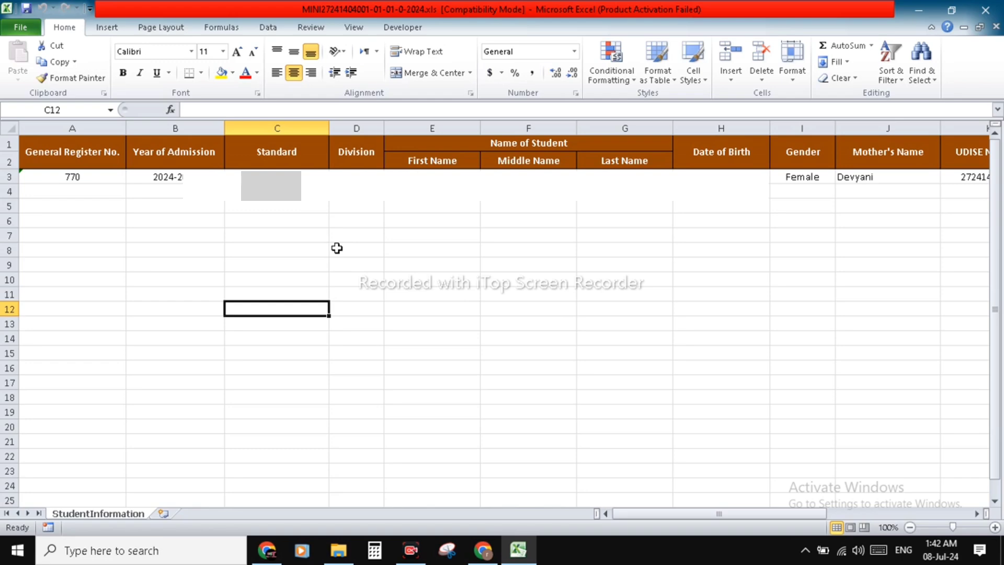
- Save the workbook to the Desktop as CSV (Comma delimited), keeping that format, and close it without resaving, along with the Downloads window
click(21, 27)
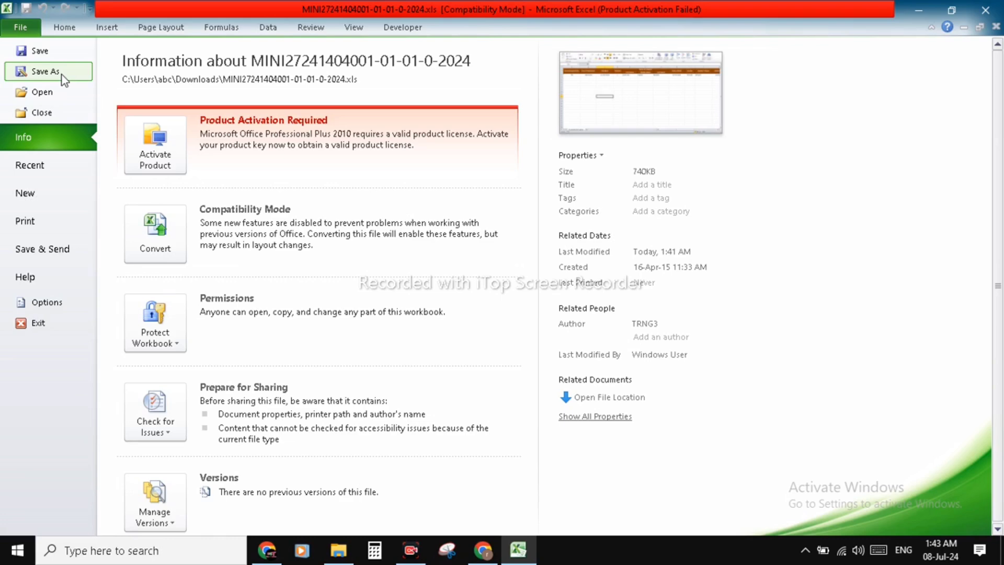
key(Escape)
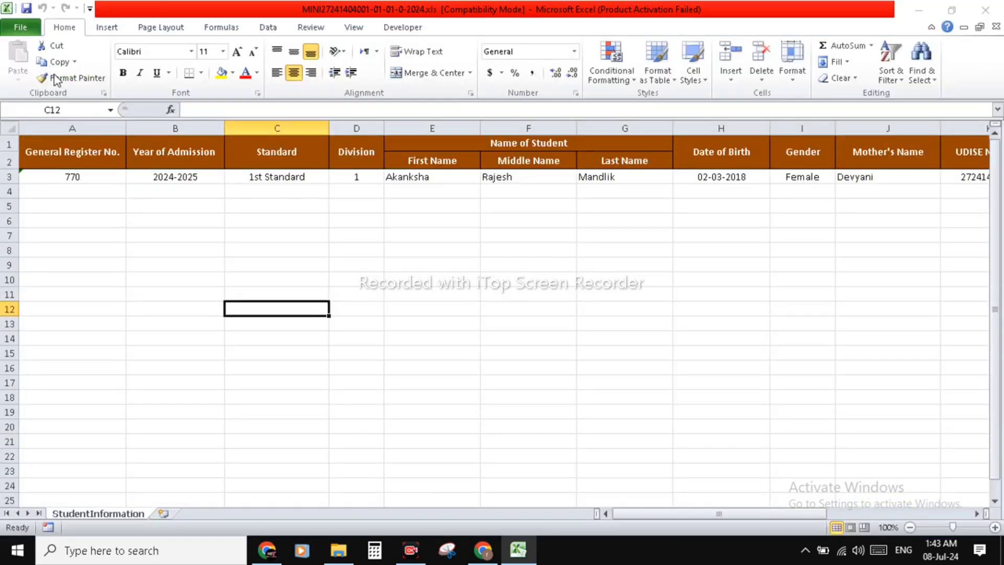
key(F12)
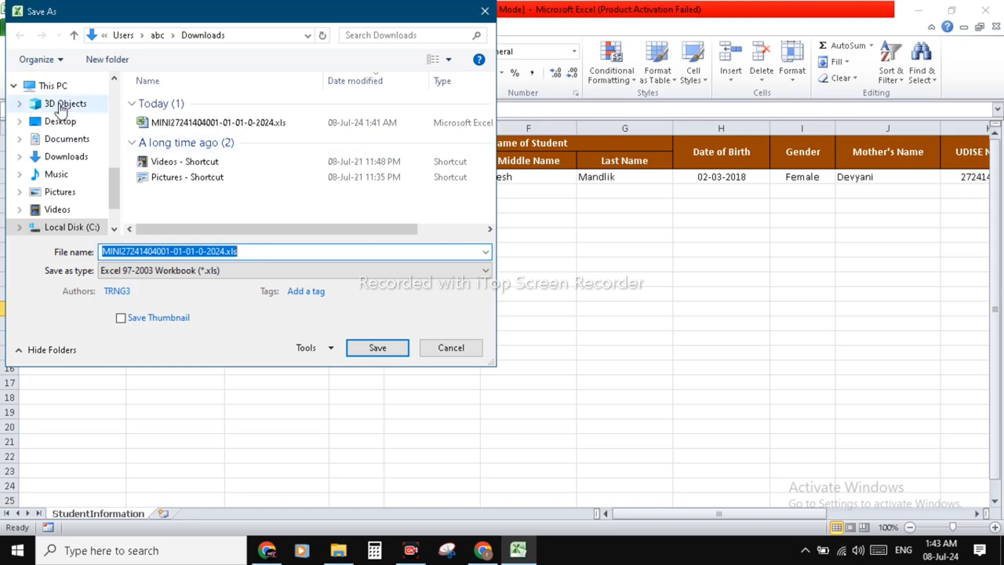
scroll(60, 105, down, 3)
scroll(60, 104, up, 3)
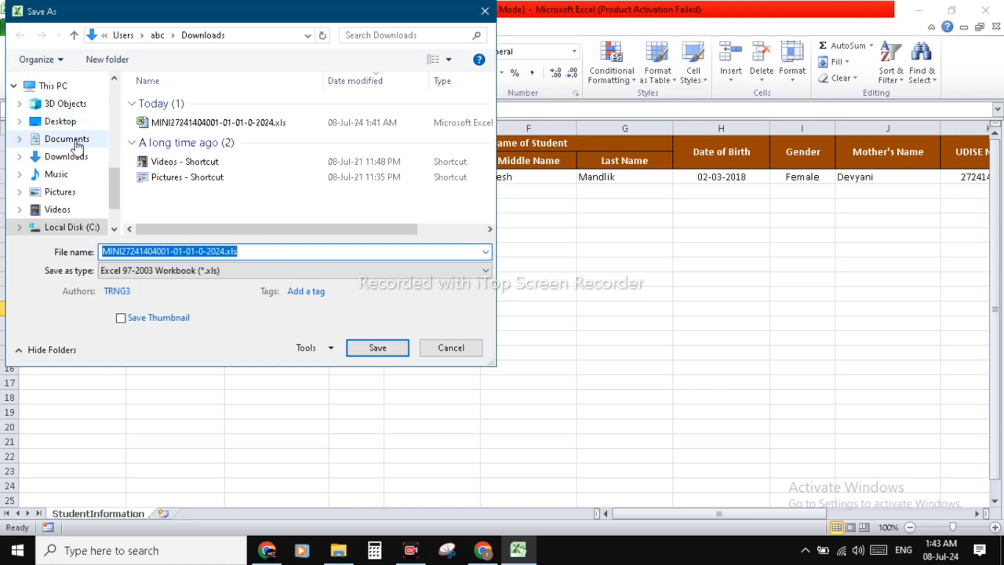
click(69, 126)
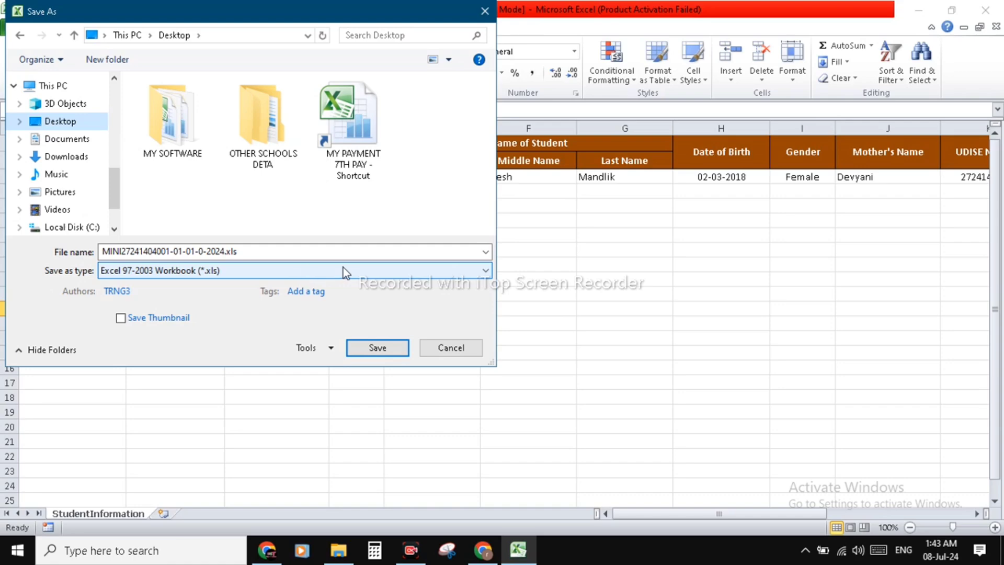
click(488, 271)
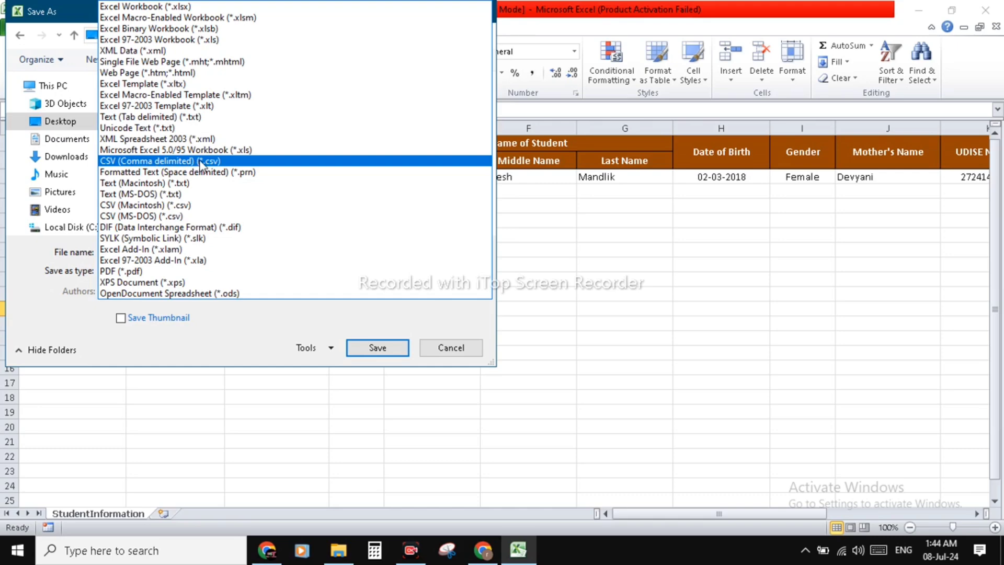
click(227, 163)
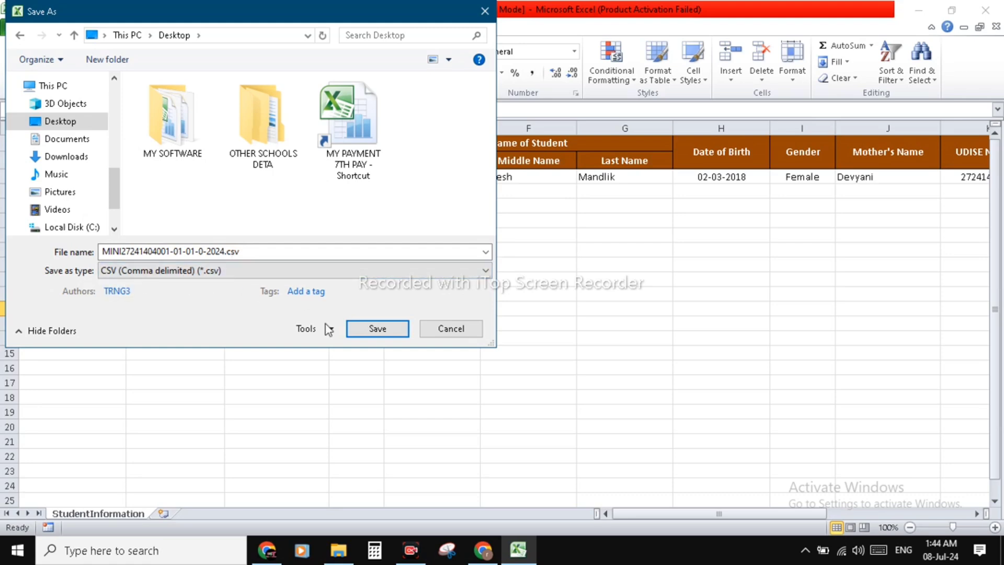
click(386, 331)
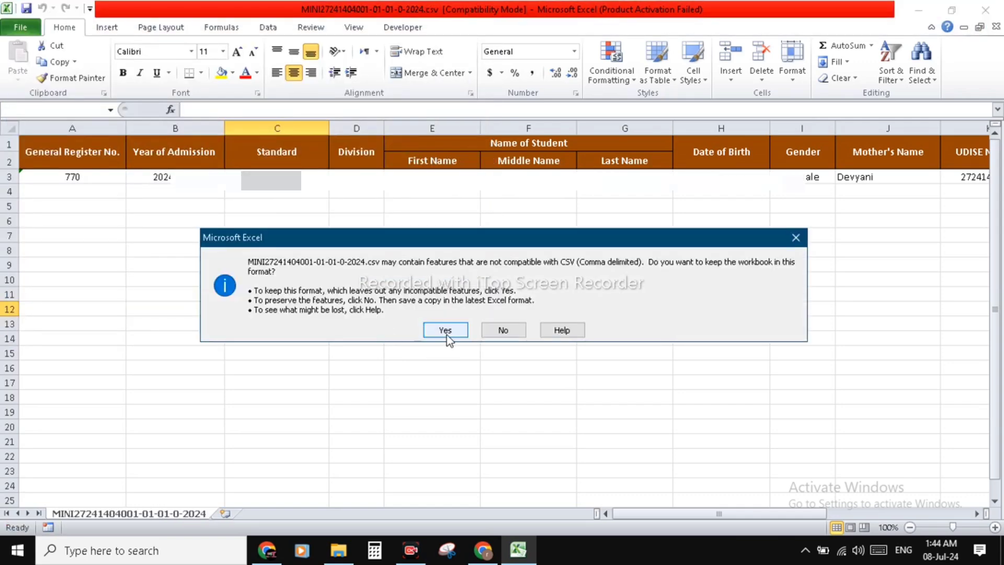
click(445, 331)
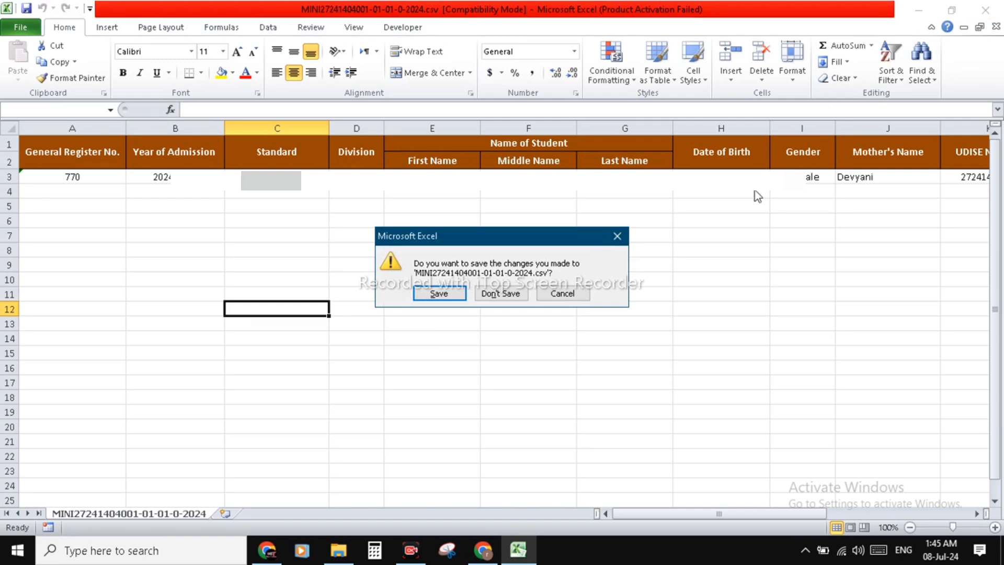
click(504, 297)
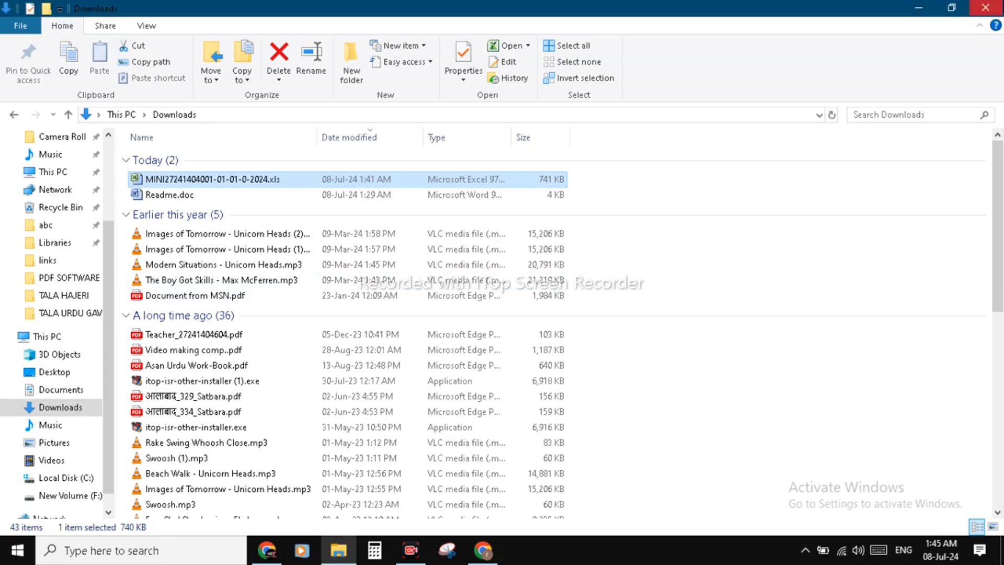
click(986, 7)
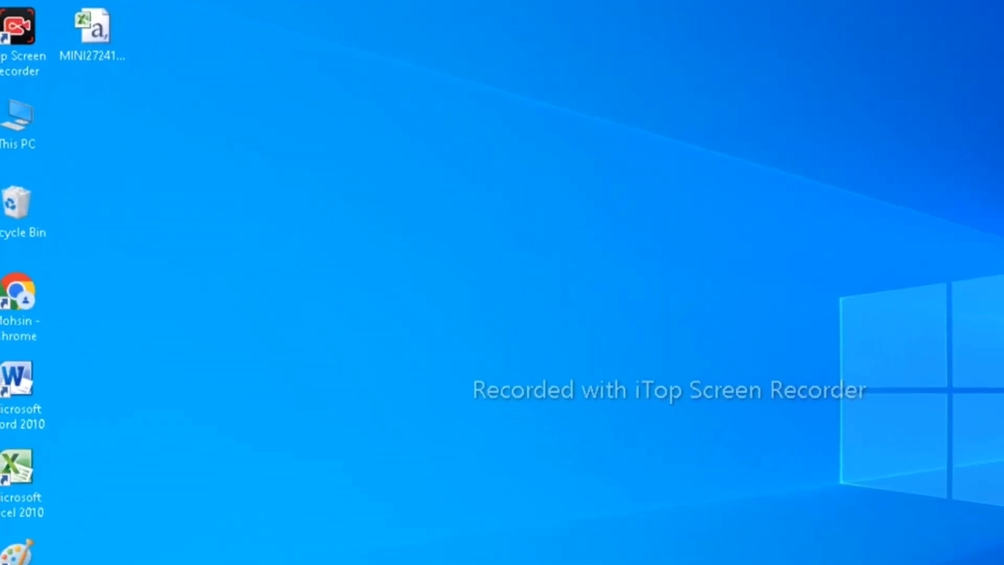
- Switch to Chrome, dismiss the school notices, and log in to the Student Portal
click(482, 550)
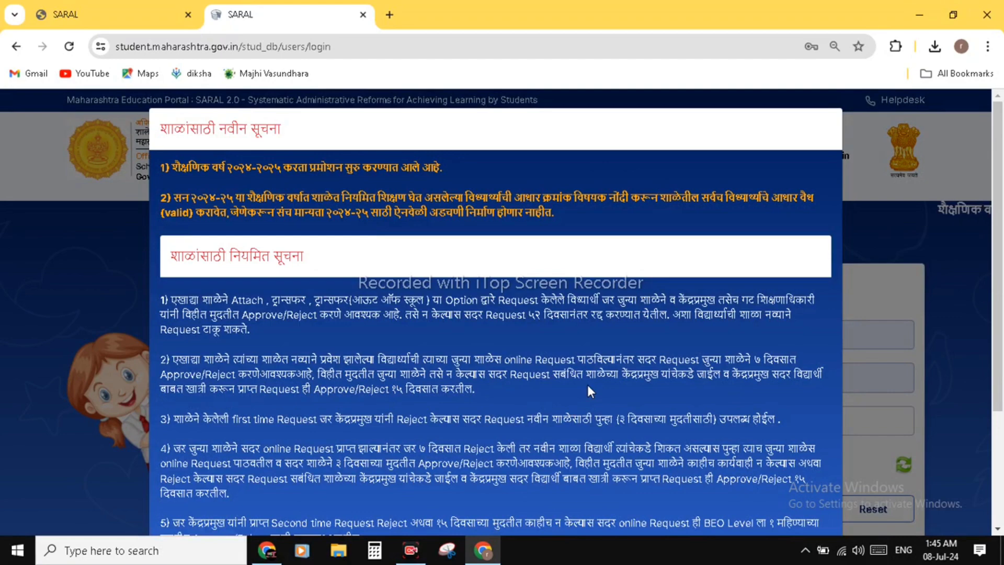
scroll(585, 382, down, 5)
click(797, 479)
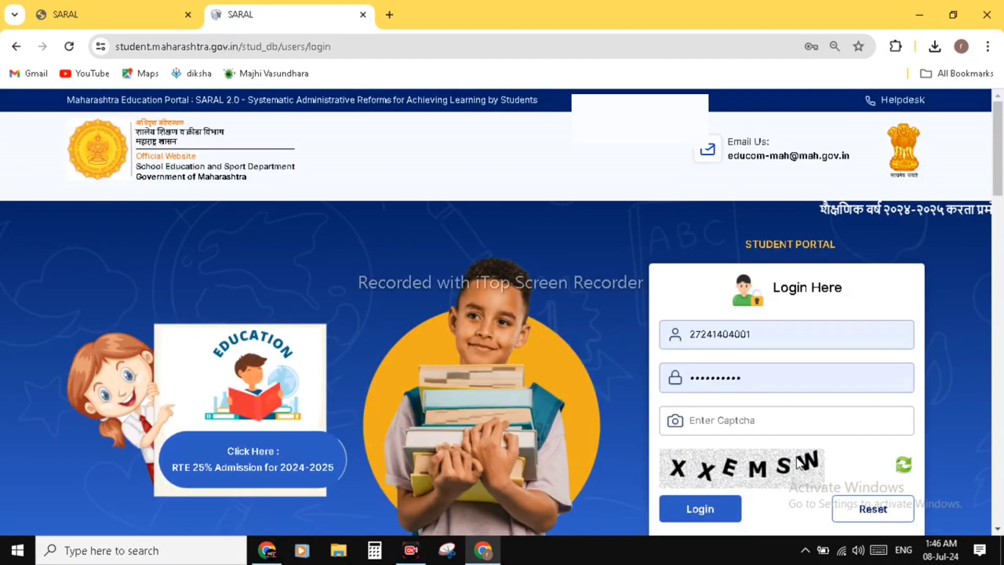
click(733, 515)
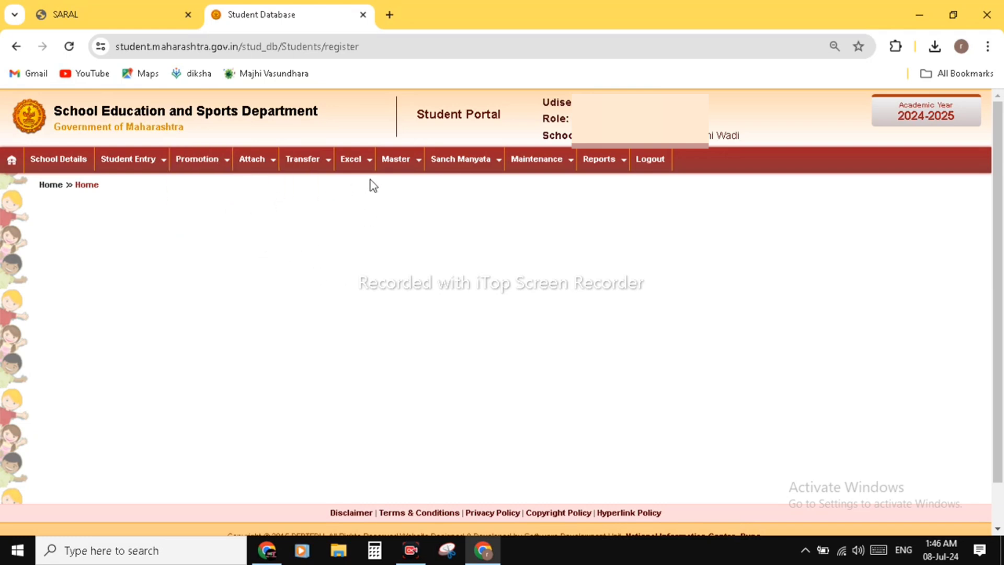
mouse_move(366, 173)
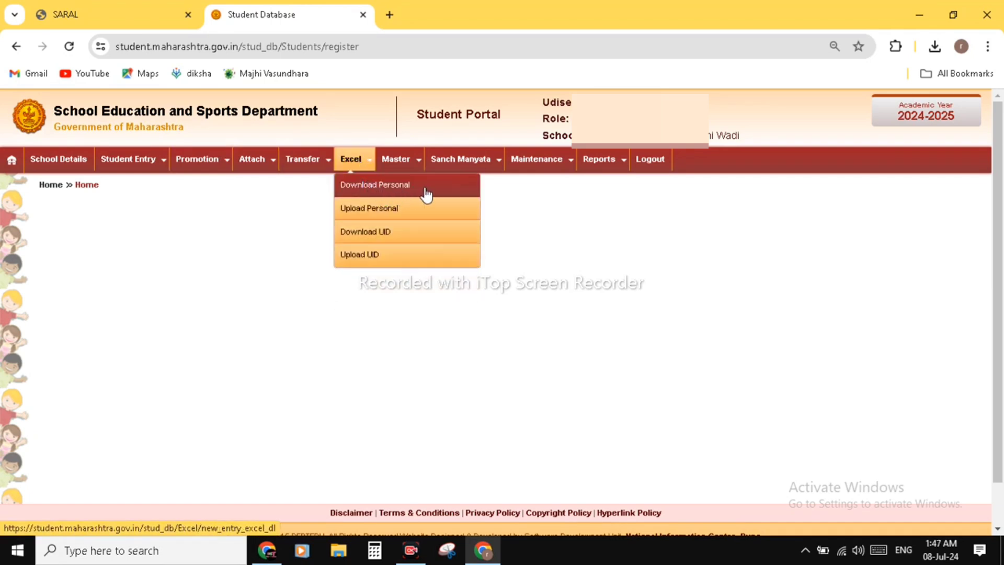
click(405, 212)
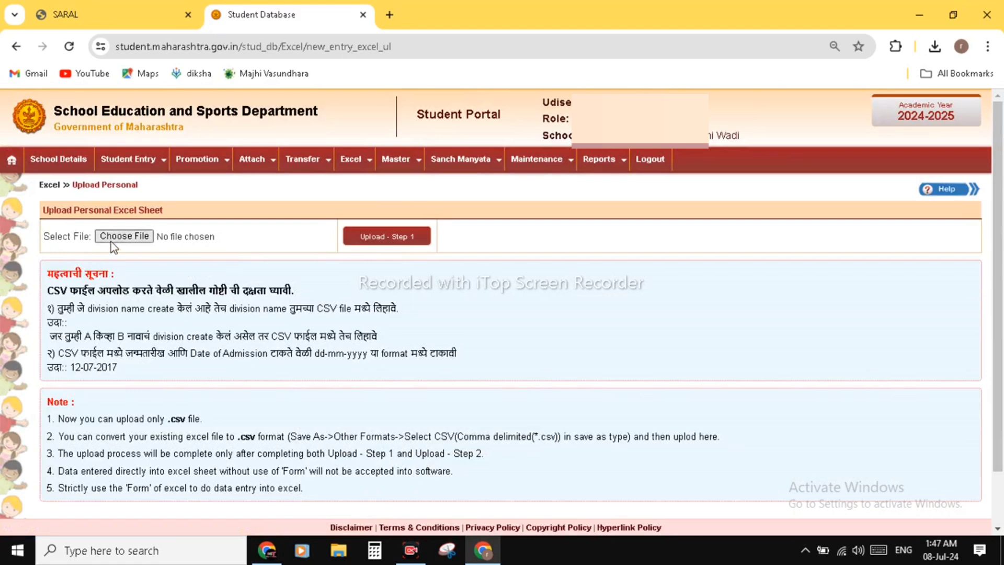
click(137, 238)
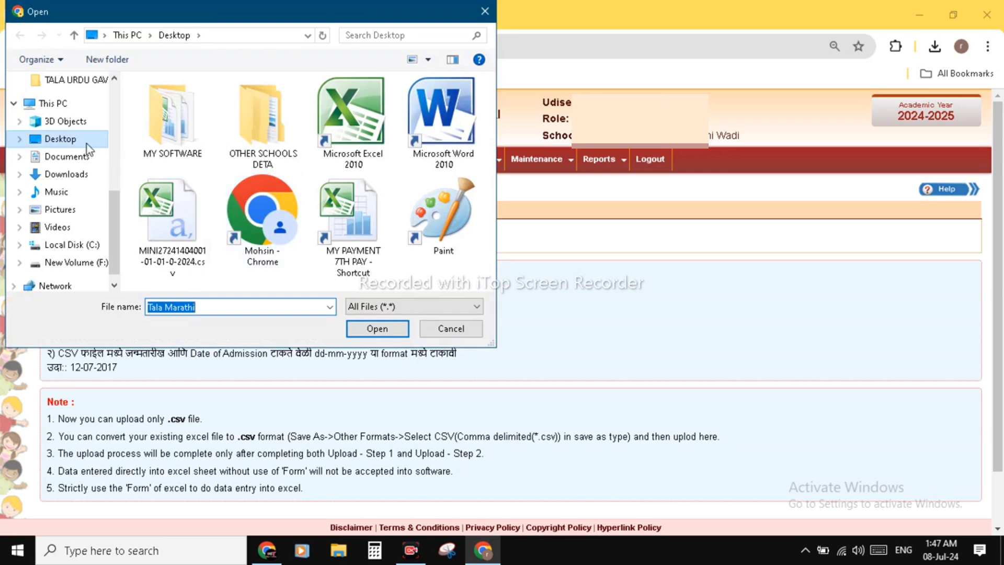
scroll(87, 143, down, 1)
scroll(87, 144, up, 3)
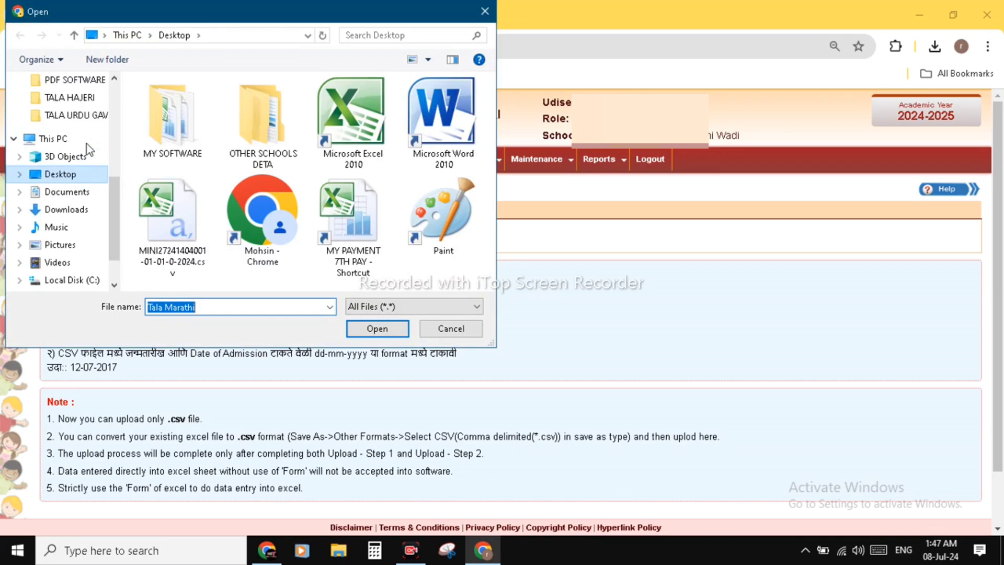
click(72, 180)
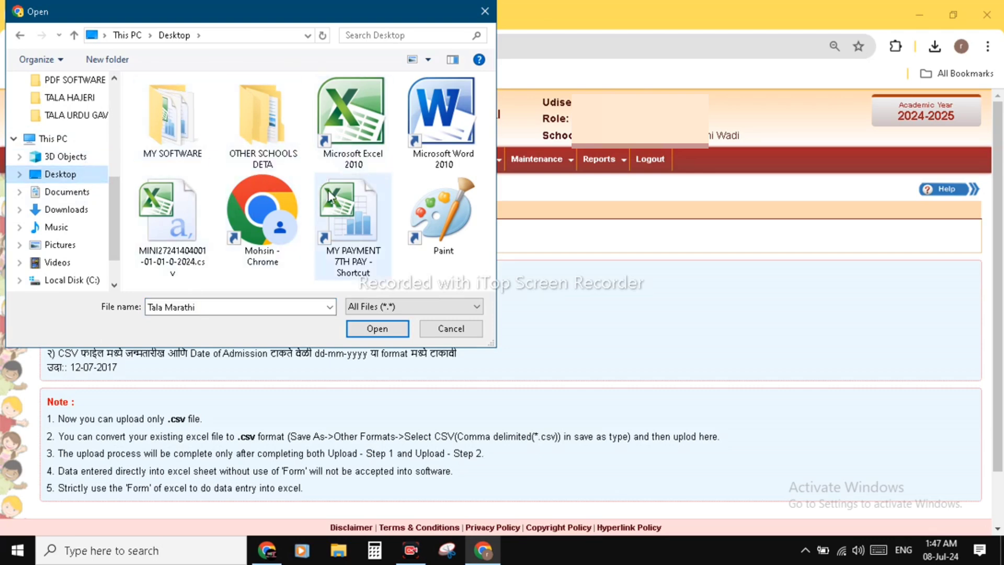
double_click(186, 213)
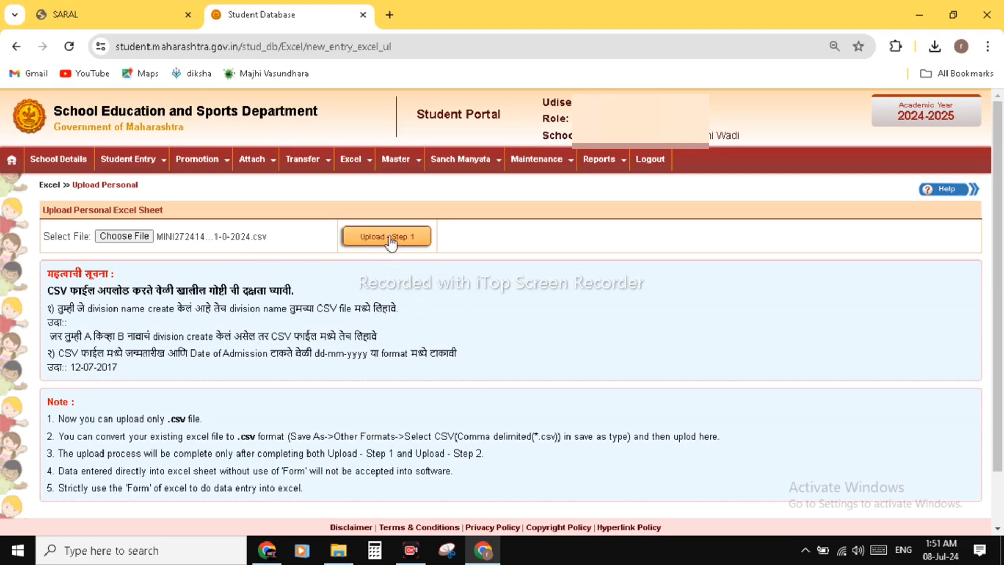
click(392, 239)
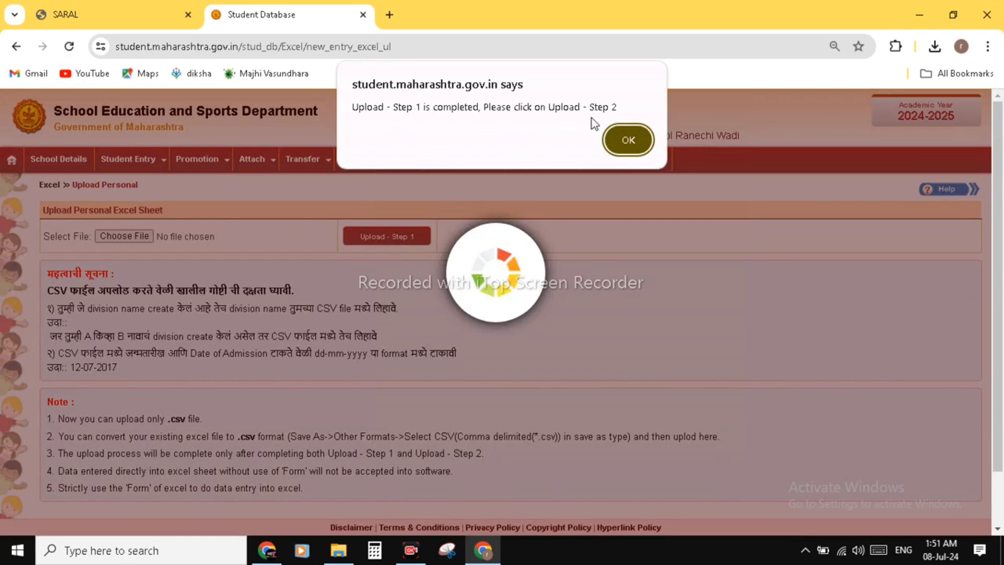
click(628, 140)
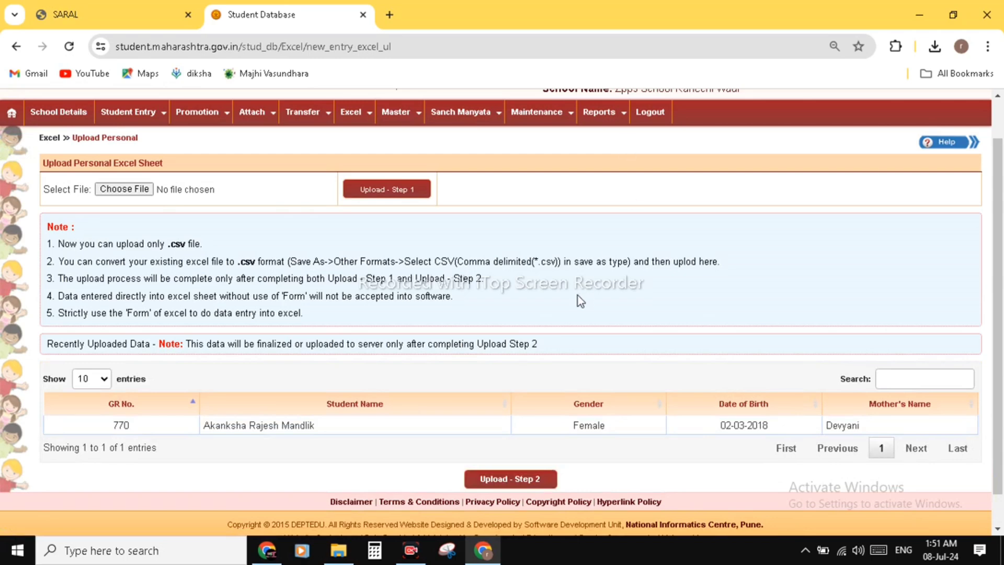
- Review the recently uploaded student record and finalize it on the server with Upload - Step 2
scroll(578, 297, down, 1)
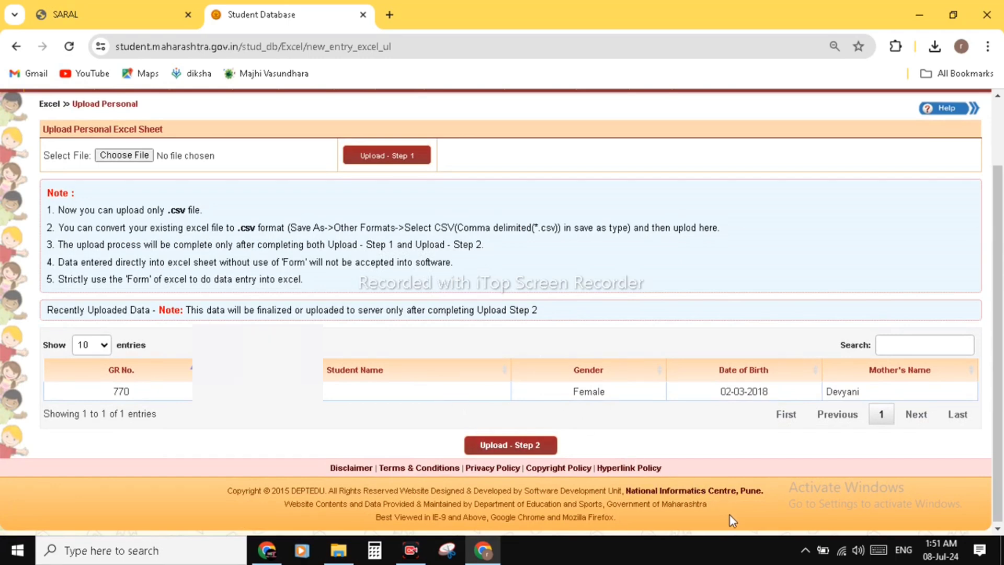
scroll(631, 414, down, 1)
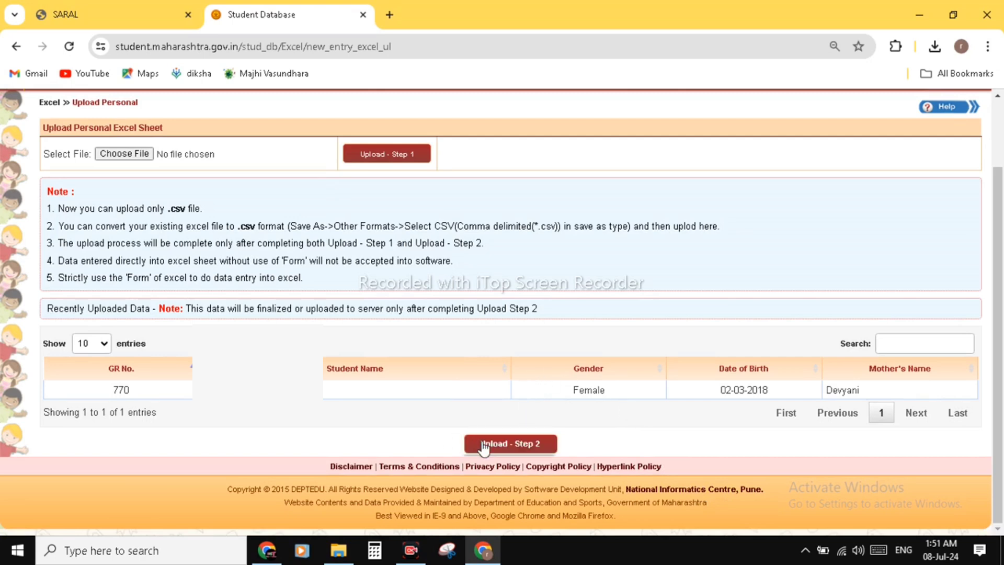
click(519, 449)
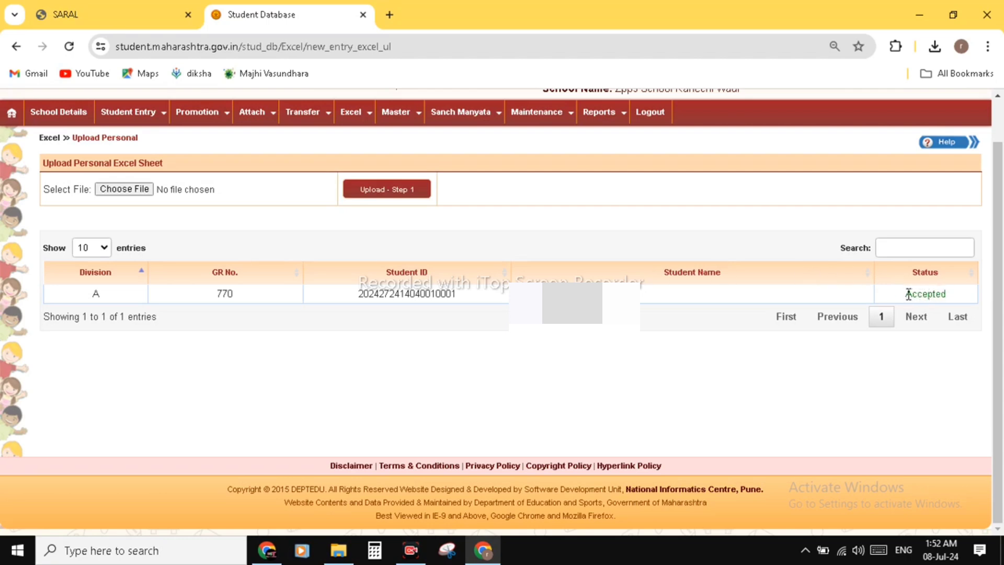
- Check the uploaded student's status and generated Student ID in the upload results table
drag(908, 294, 966, 303)
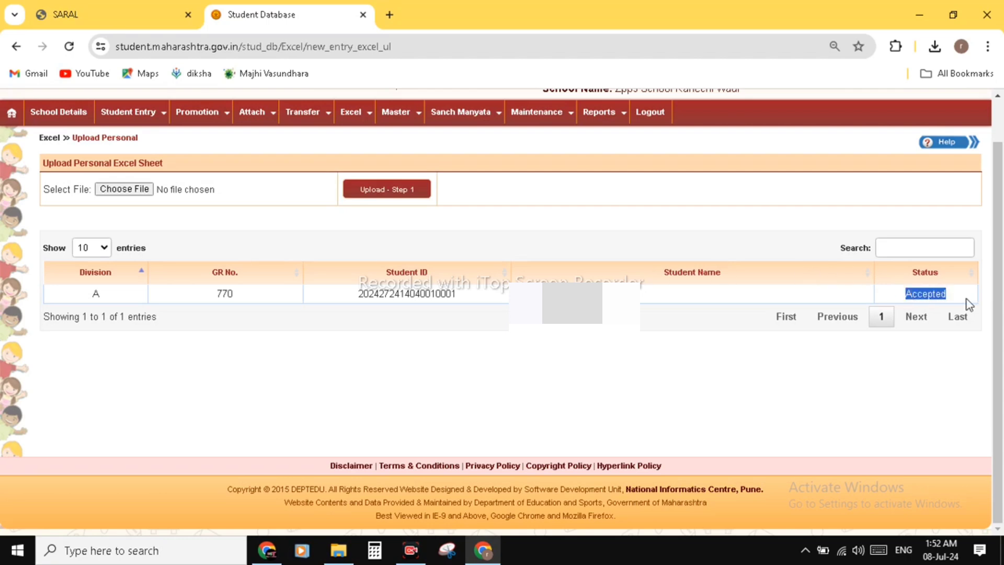
click(881, 389)
scroll(881, 390, up, 1)
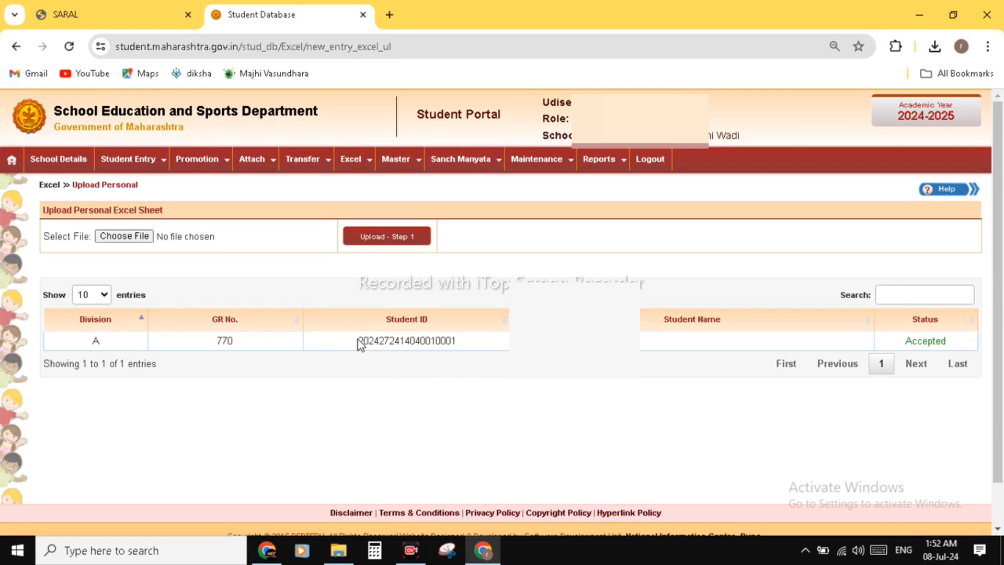
drag(360, 340, 470, 351)
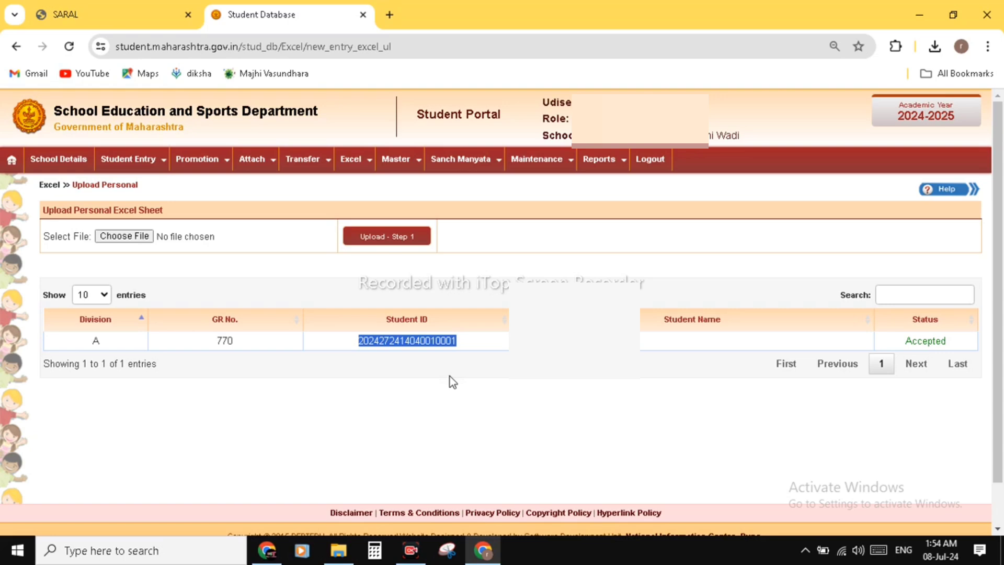
click(445, 395)
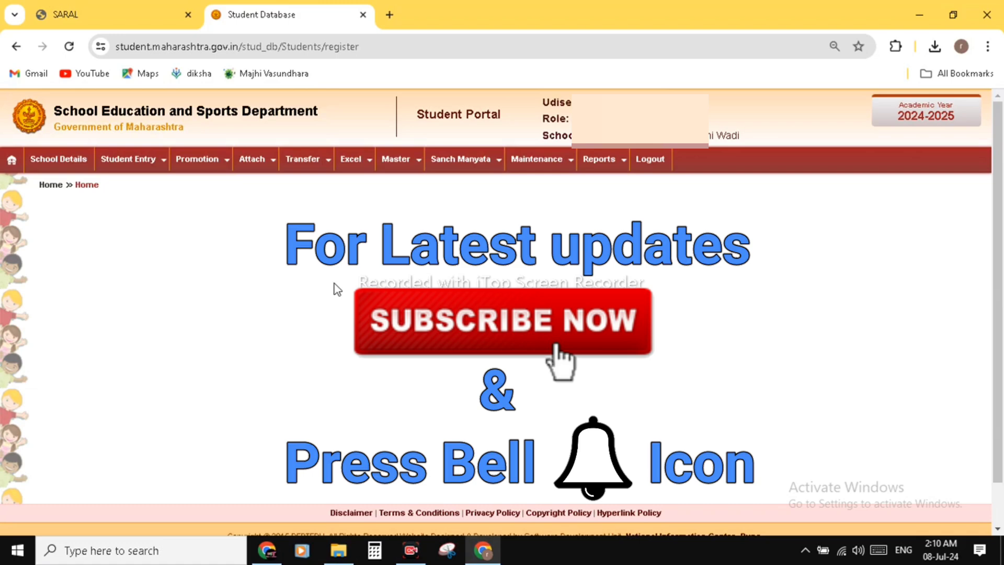
click(256, 160)
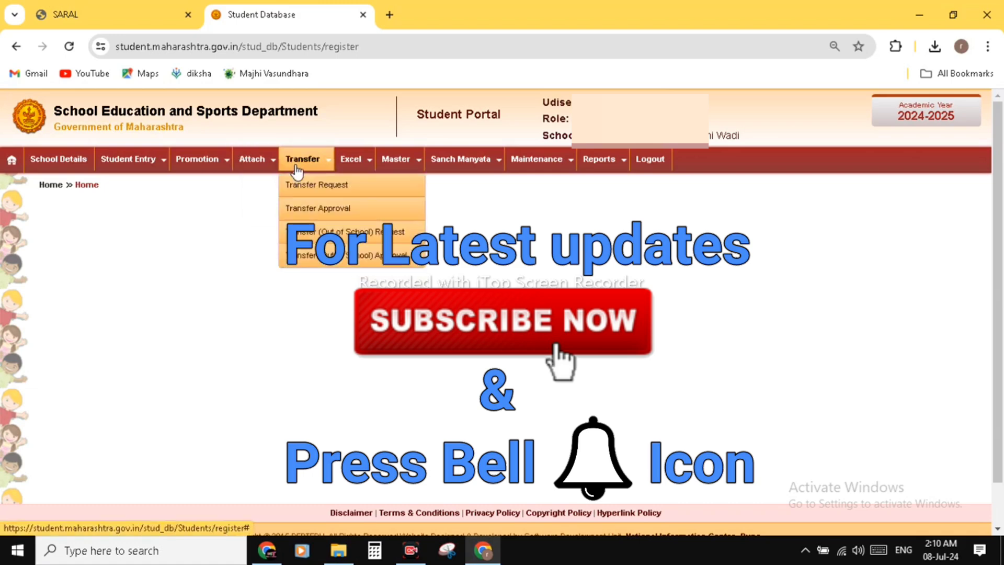
mouse_move(303, 168)
mouse_move(272, 168)
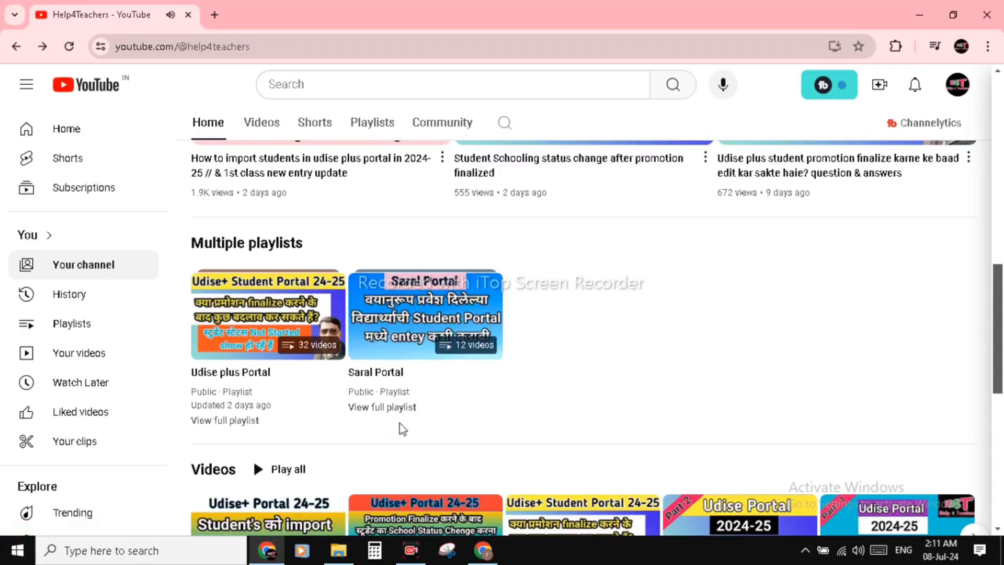
- Switch to the Help4Teachers channel on YouTube, open the full Saral Portal playlist, and look through its transfer, attach and new-entry videos
click(390, 413)
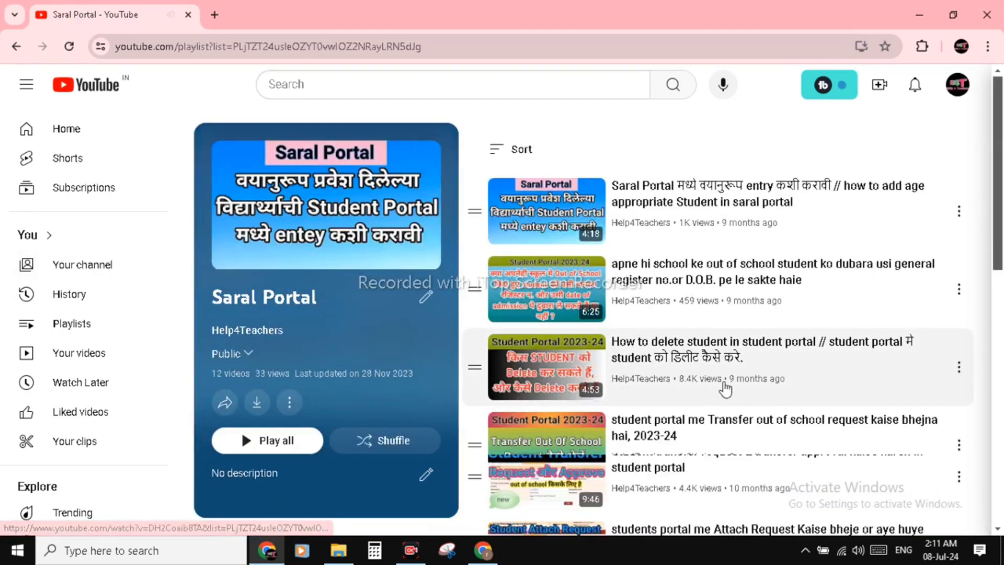
scroll(725, 389, down, 6)
scroll(725, 389, up, 1)
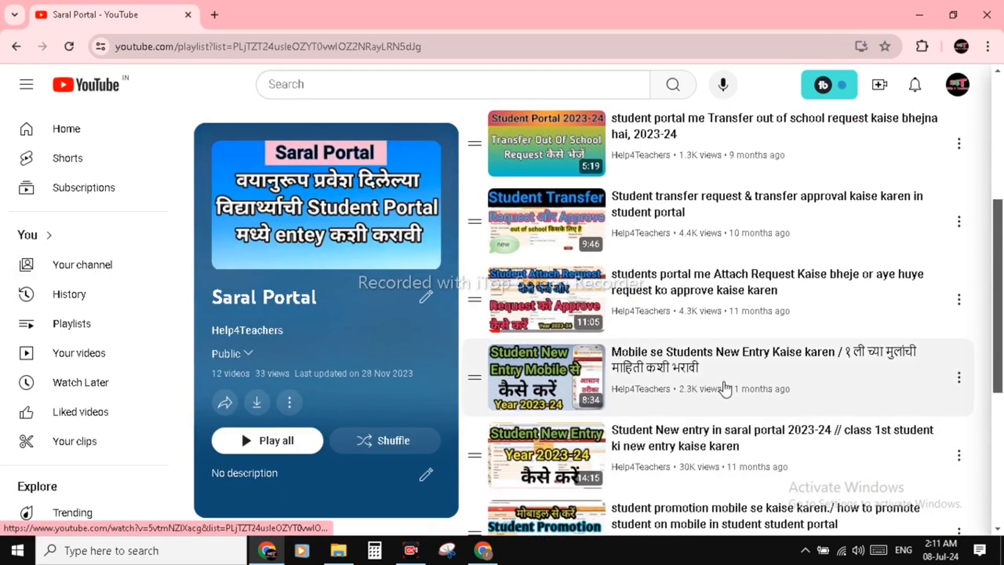
scroll(726, 389, down, 1)
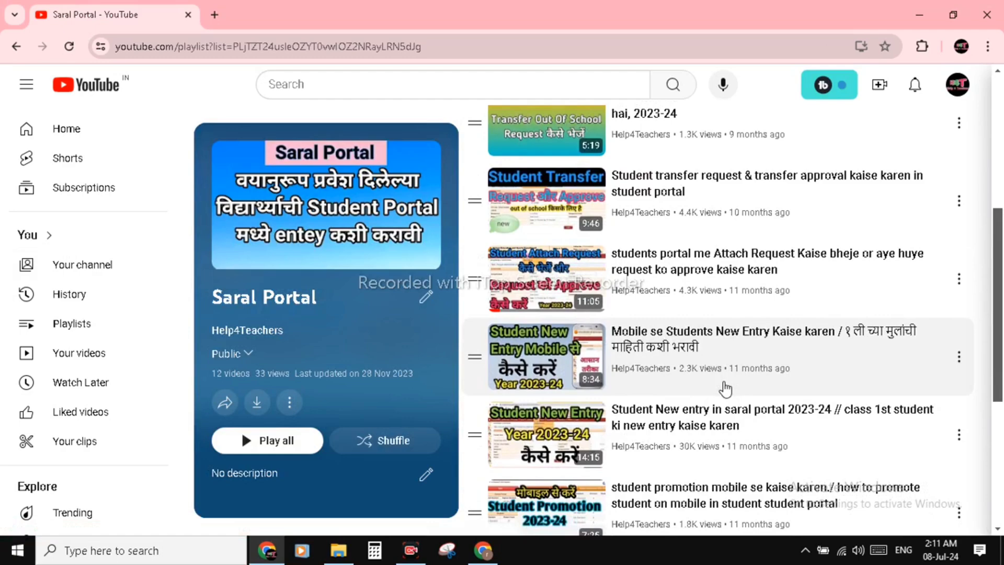
scroll(726, 389, down, 1)
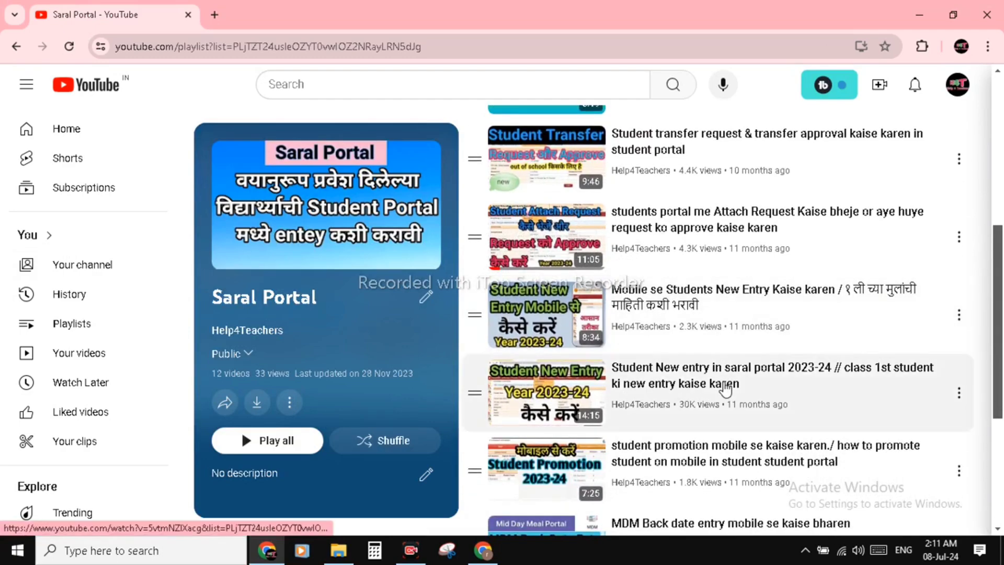
scroll(725, 387, down, 4)
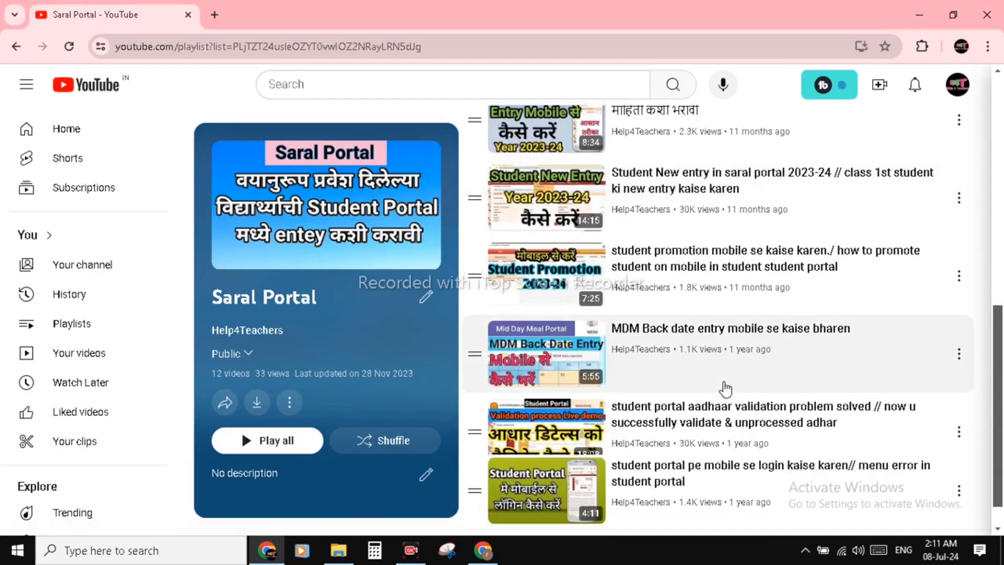
scroll(725, 387, down, 1)
scroll(725, 387, up, 9)
scroll(725, 387, up, 2)
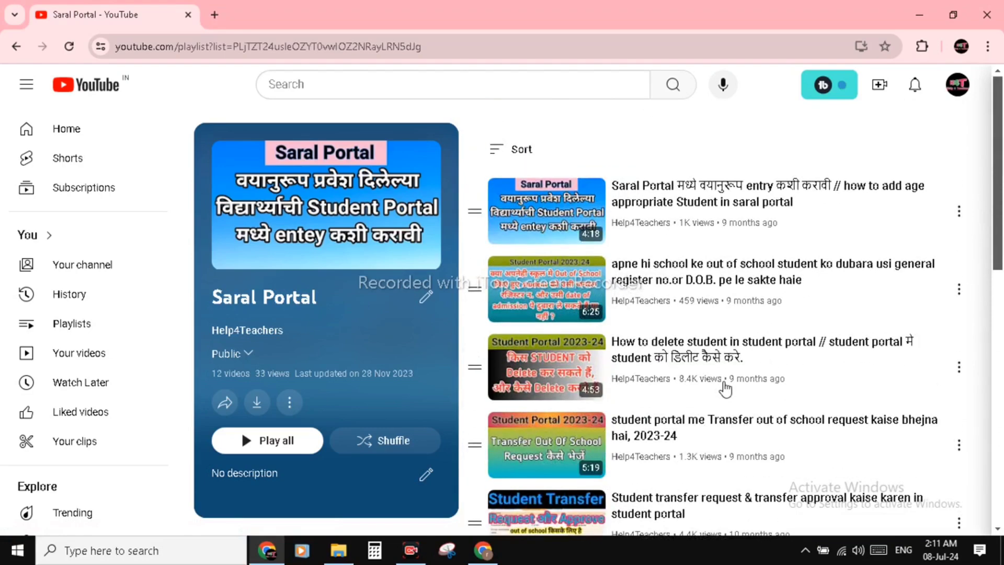
scroll(727, 330, down, 3)
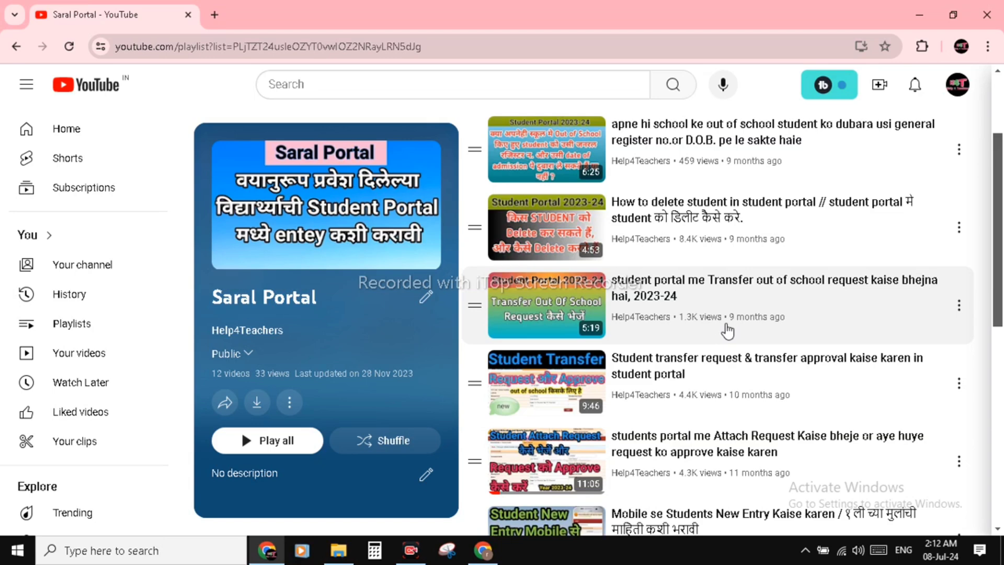
scroll(726, 374, down, 3)
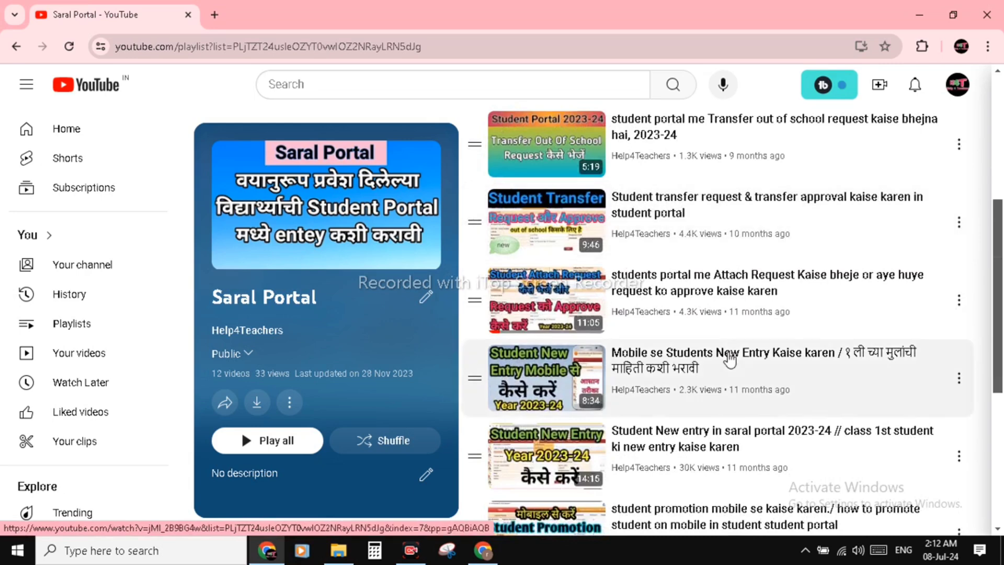